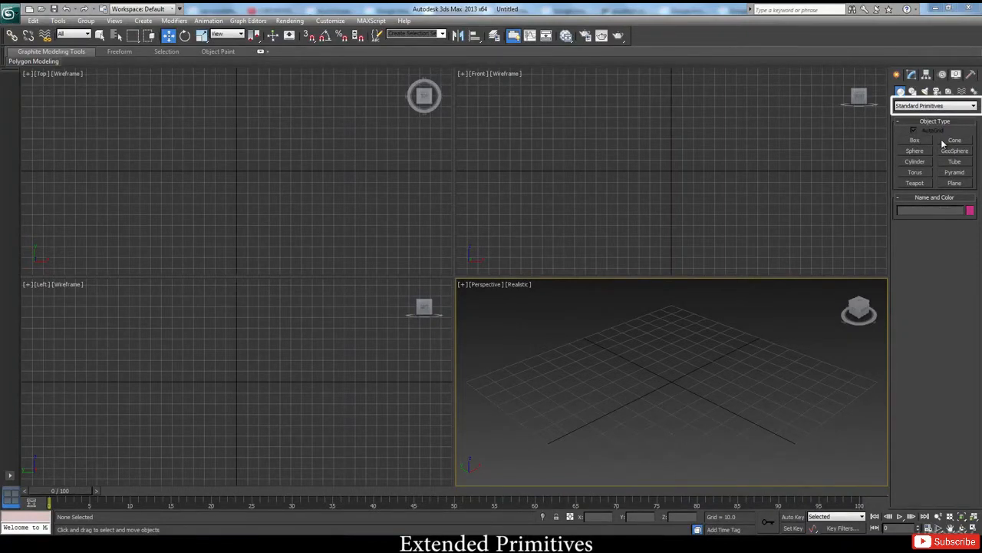
Switch to Extended Primitives and create an oil tank with radius about 16, height about 51 and cap height about 4
click(958, 107)
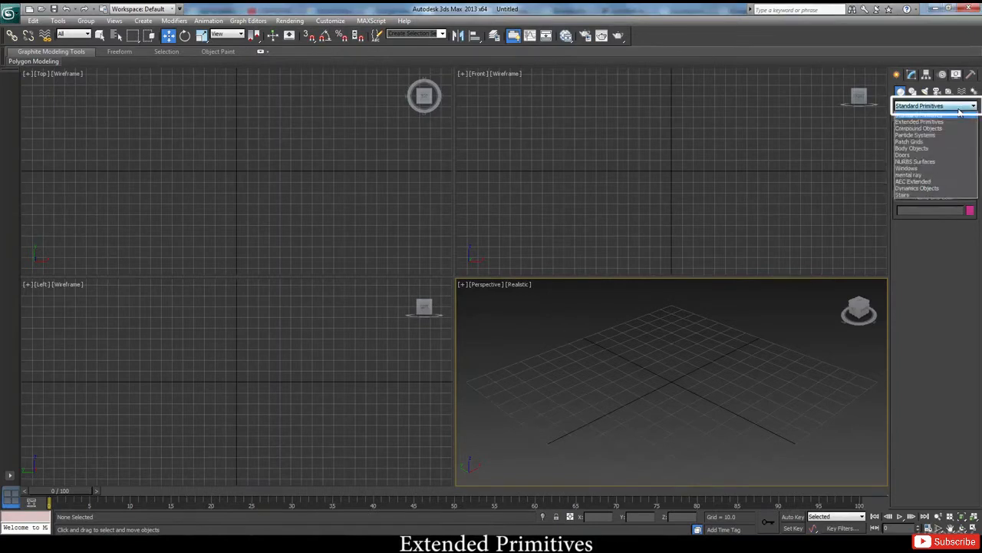
click(952, 122)
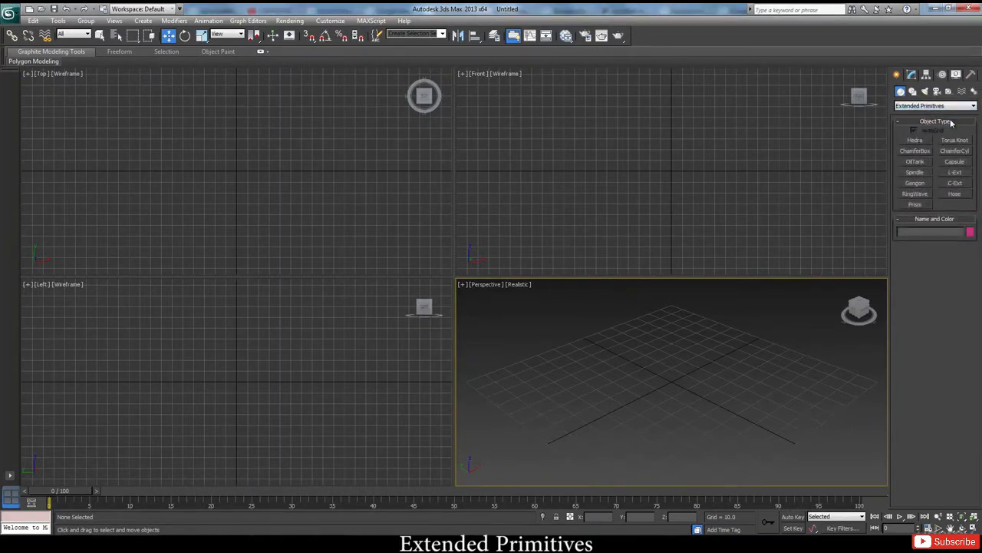
click(951, 107)
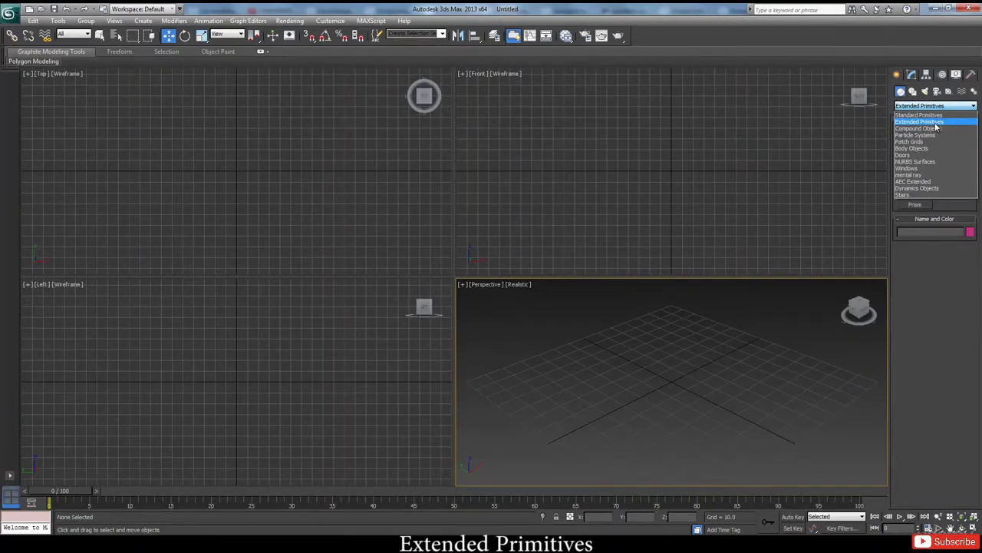
click(921, 121)
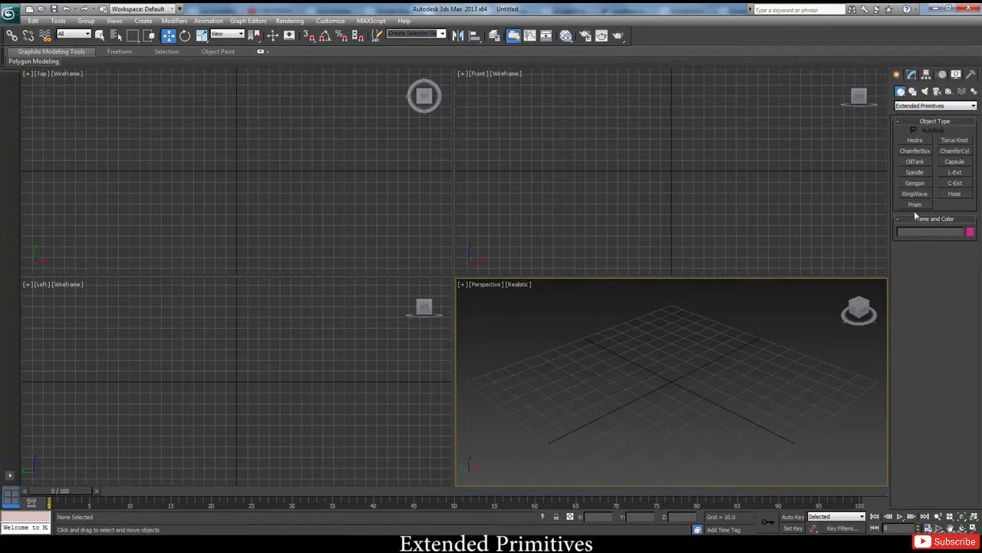
click(919, 162)
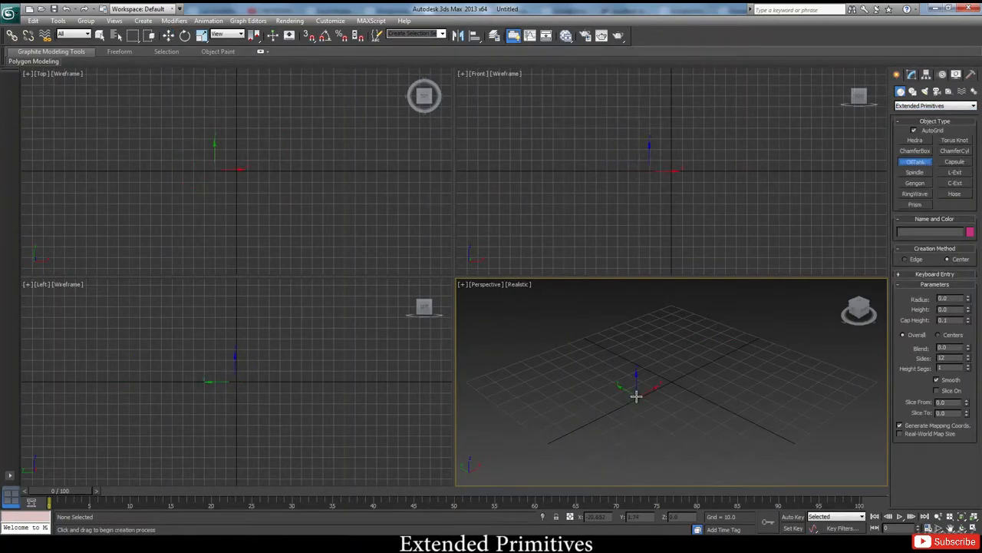
drag(609, 382, 636, 391)
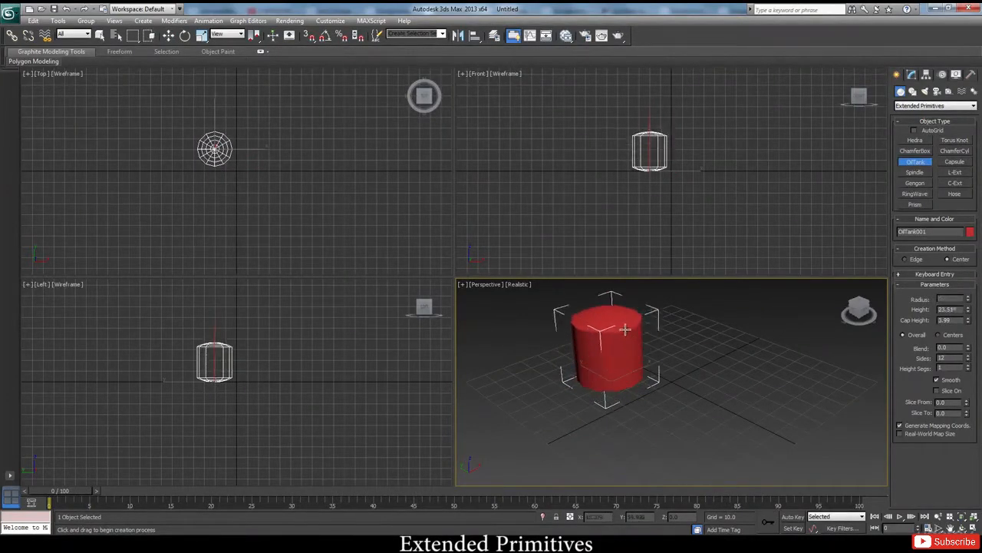
click(618, 299)
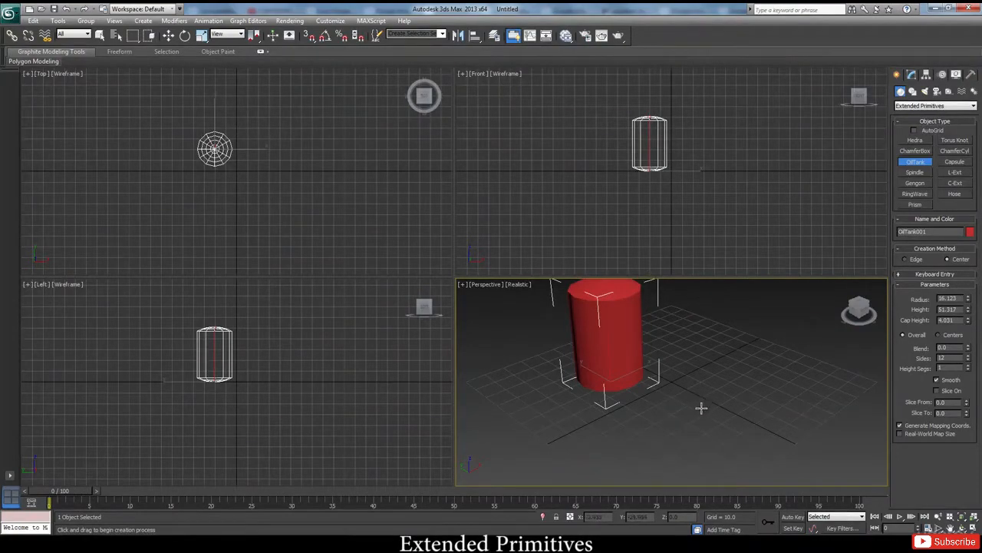
alt+middle_drag(701, 406, 681, 360)
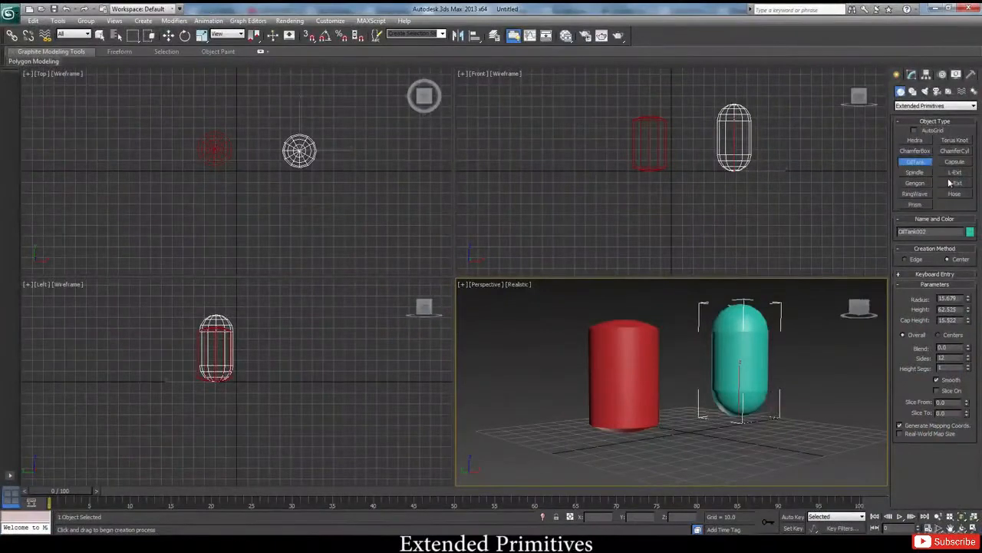
Create a capsule in front of the oil tanks with radius about 10.7 and height about 63.8
click(956, 163)
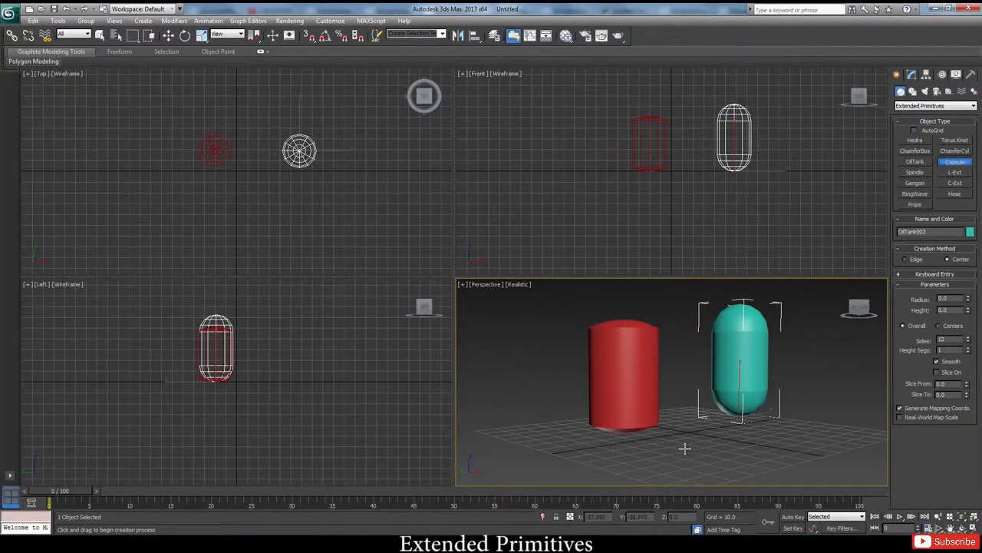
mouse_move(685, 449)
mouse_down()
mouse_move(714, 461)
mouse_move(691, 448)
mouse_up()
click(711, 343)
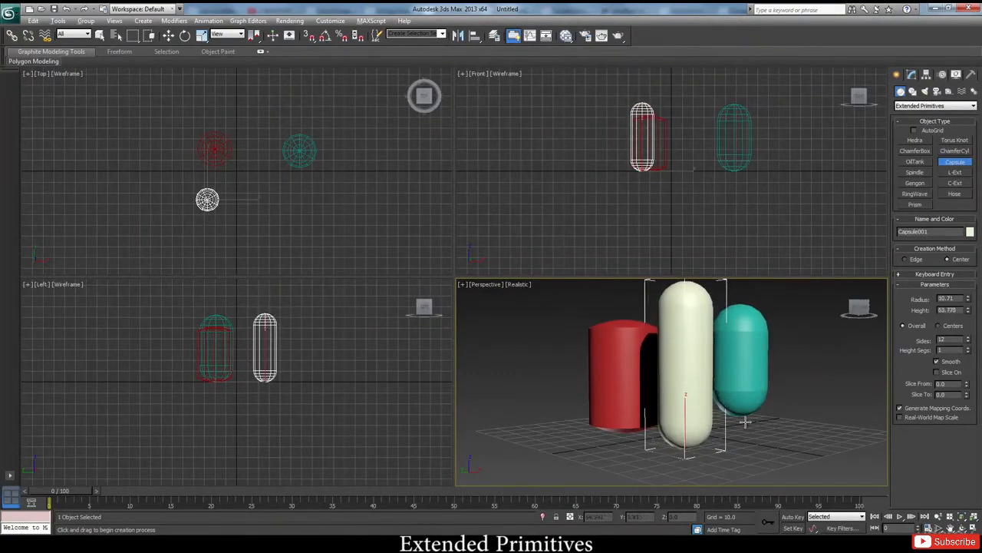
alt+middle_drag(710, 343, 700, 367)
scroll(719, 383, down, 5)
scroll(720, 383, up, 2)
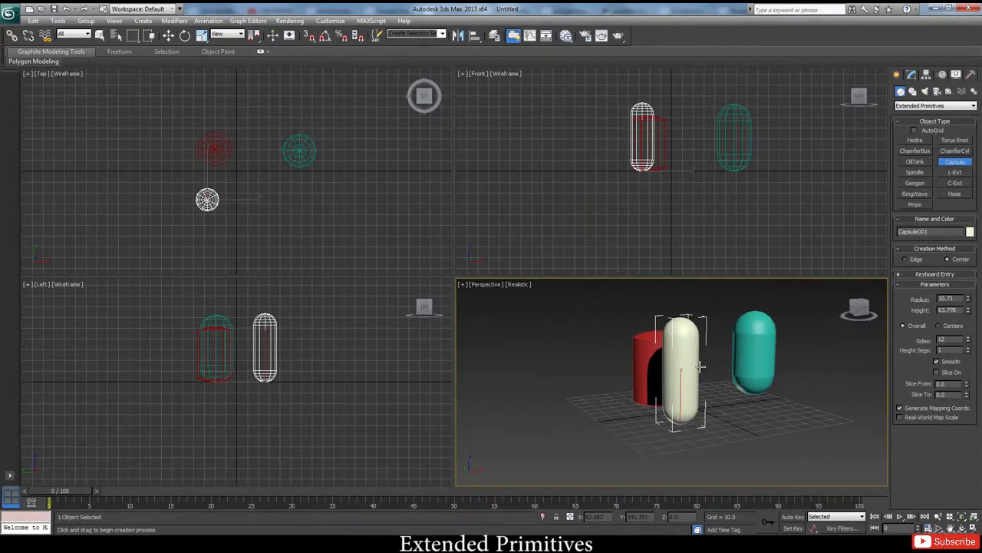
Delete all objects and create a chamfer box about 85 long, 48 wide and 30 high with a fillet of about 9
key(ctrl+a)
key(Delete)
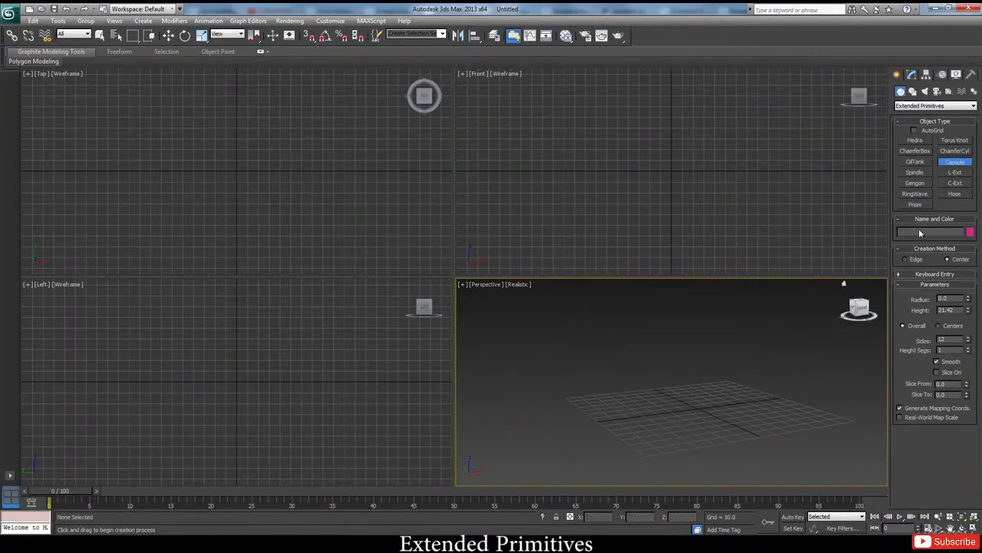
click(922, 151)
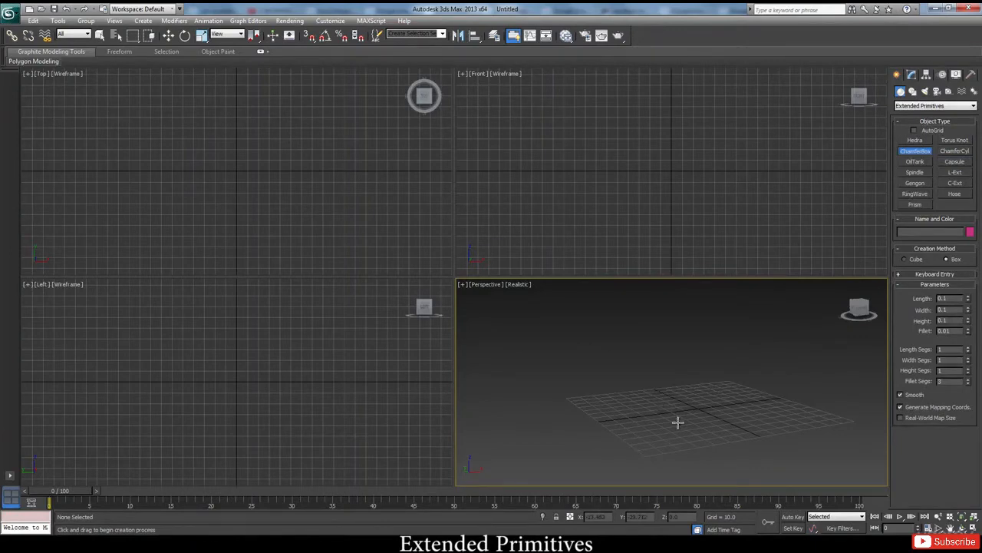
drag(655, 403, 641, 439)
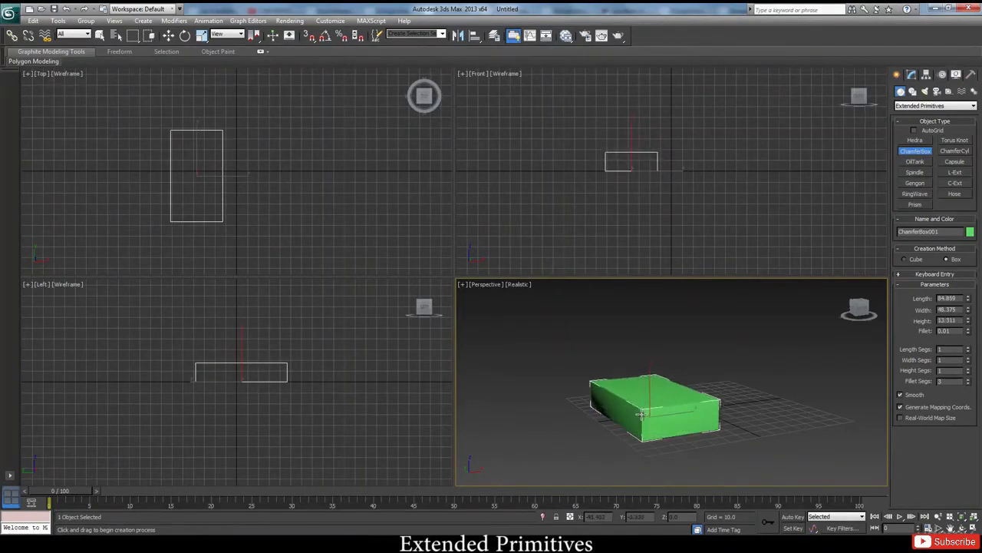
click(641, 398)
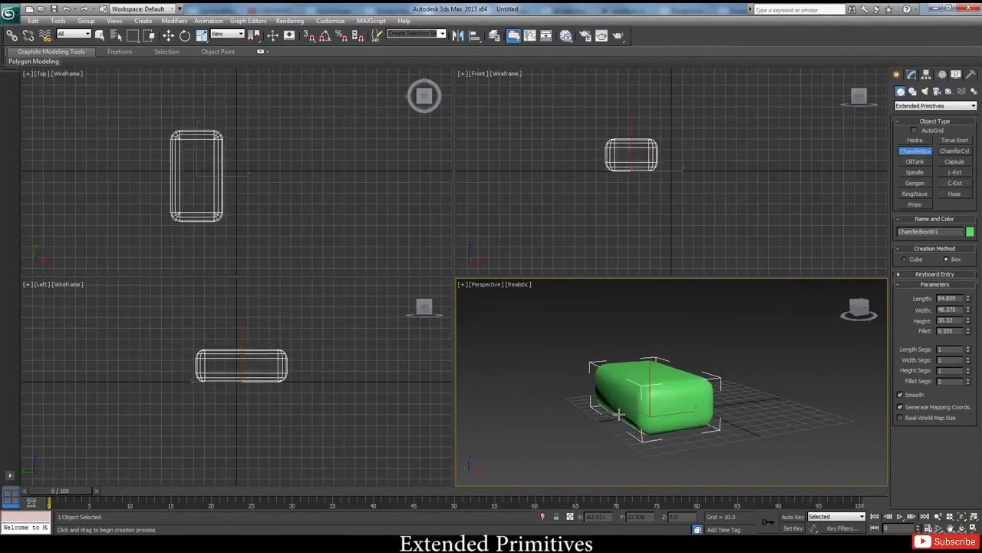
click(618, 415)
alt+middle_drag(619, 414, 712, 373)
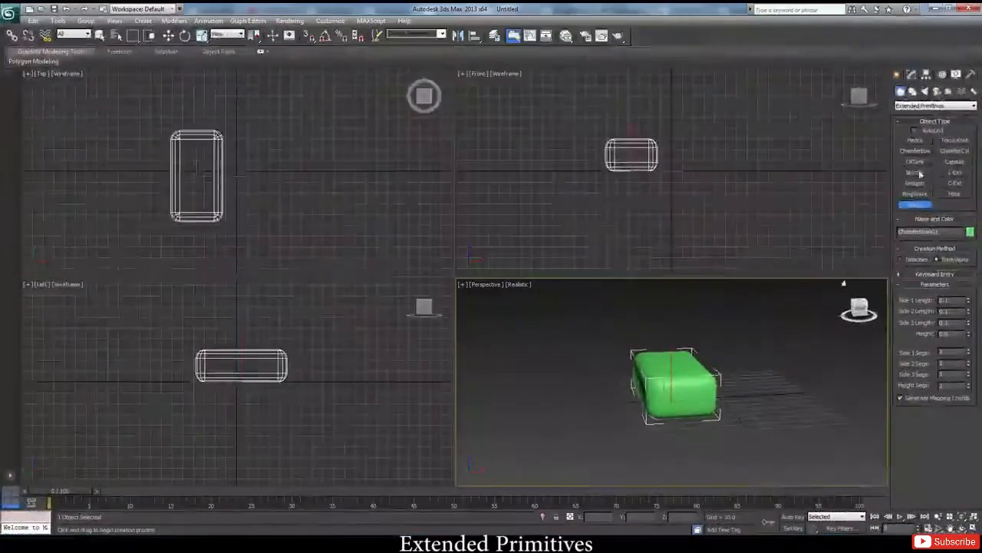
Switch the geometry category to Stairs and delete the chamfer box
click(936, 106)
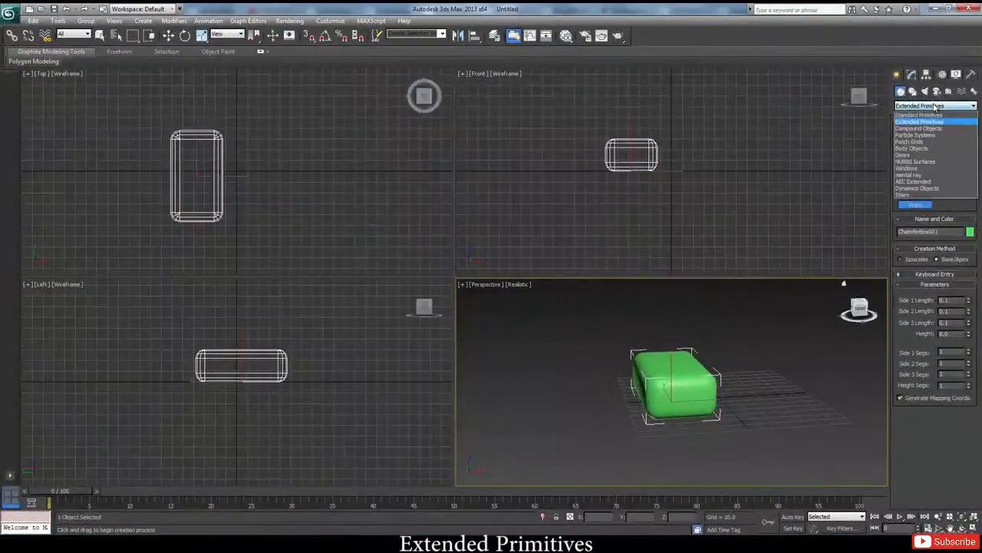
click(926, 195)
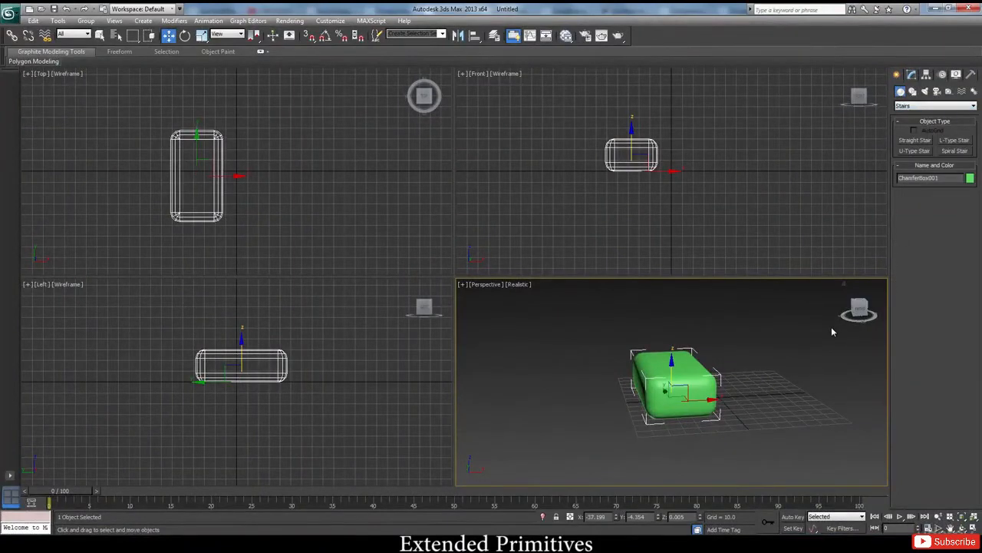
key(Delete)
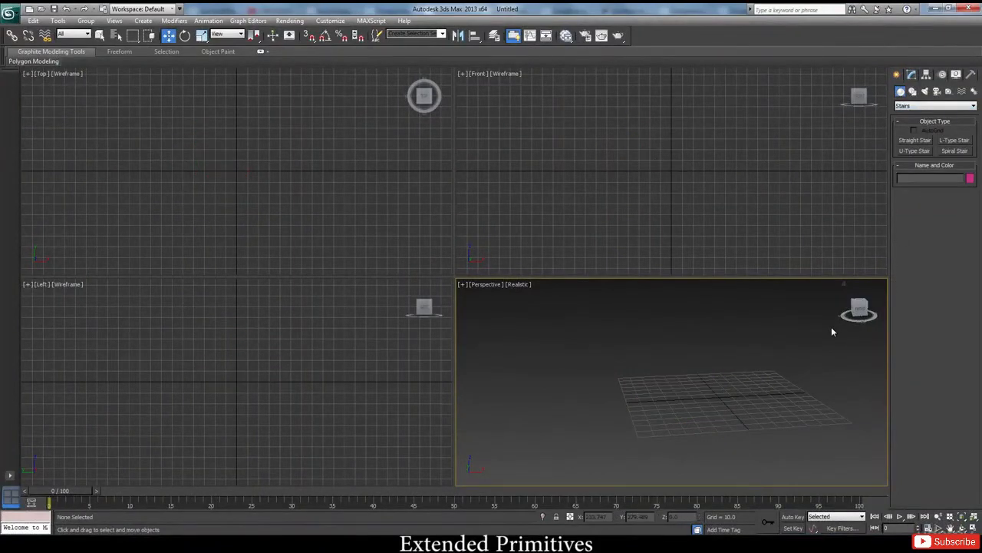
Create an open straight stair about 153 long and 54 wide with an overall rise of about 67
click(914, 140)
drag(693, 389, 733, 470)
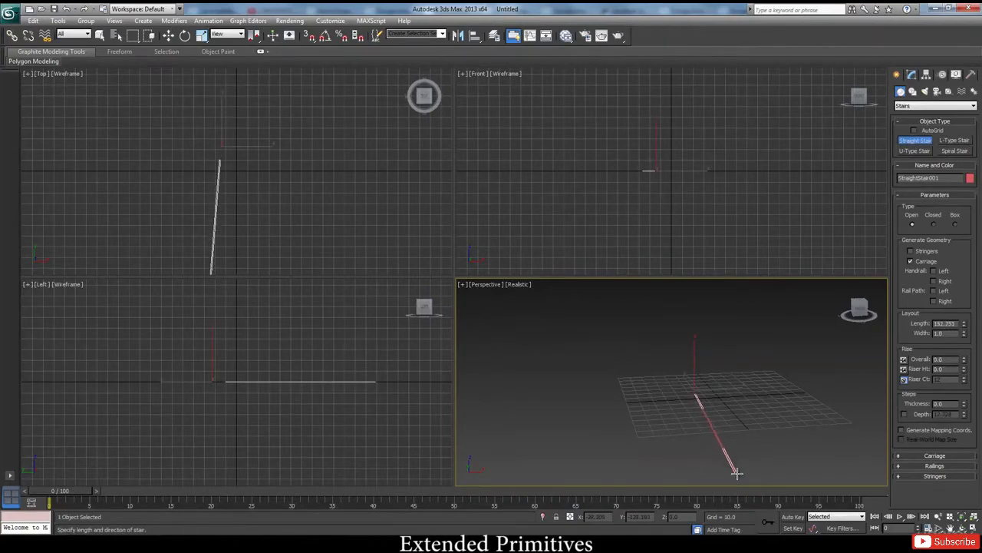
click(838, 466)
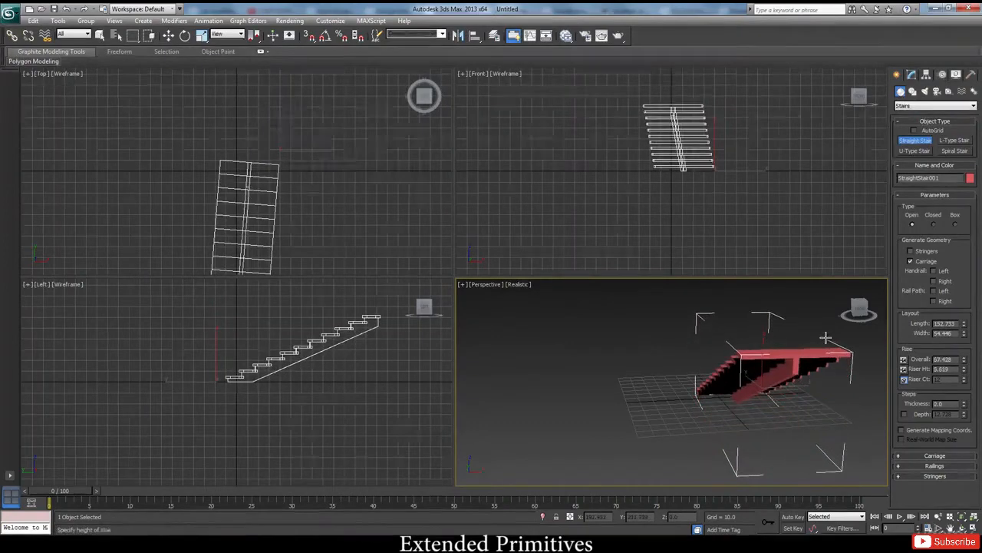
click(811, 367)
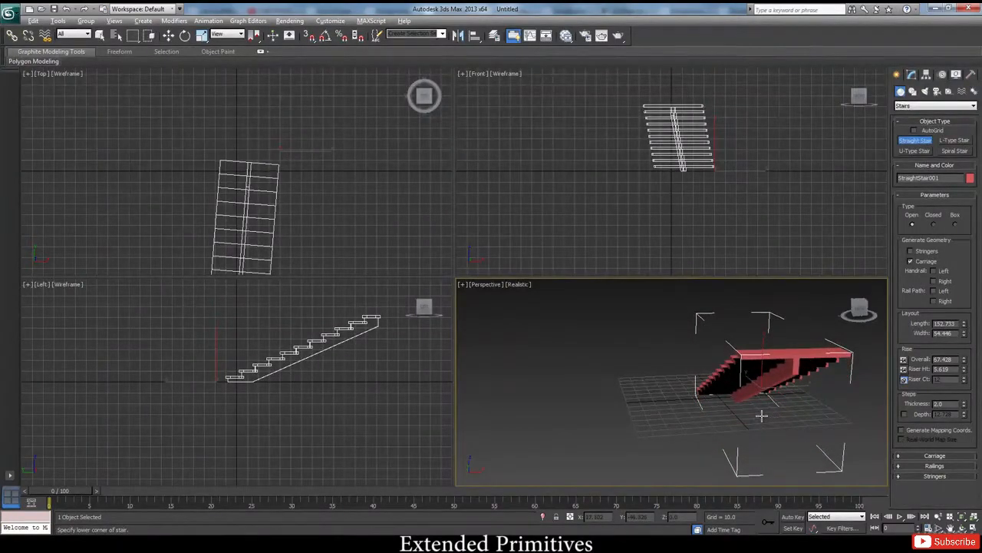
alt+middle_drag(761, 416, 852, 402)
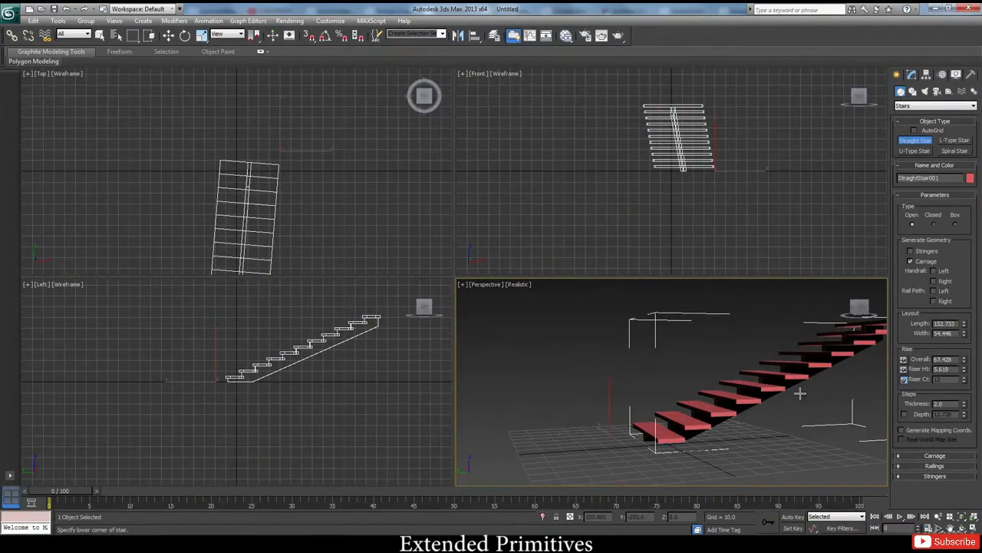
alt+middle_drag(800, 393, 718, 404)
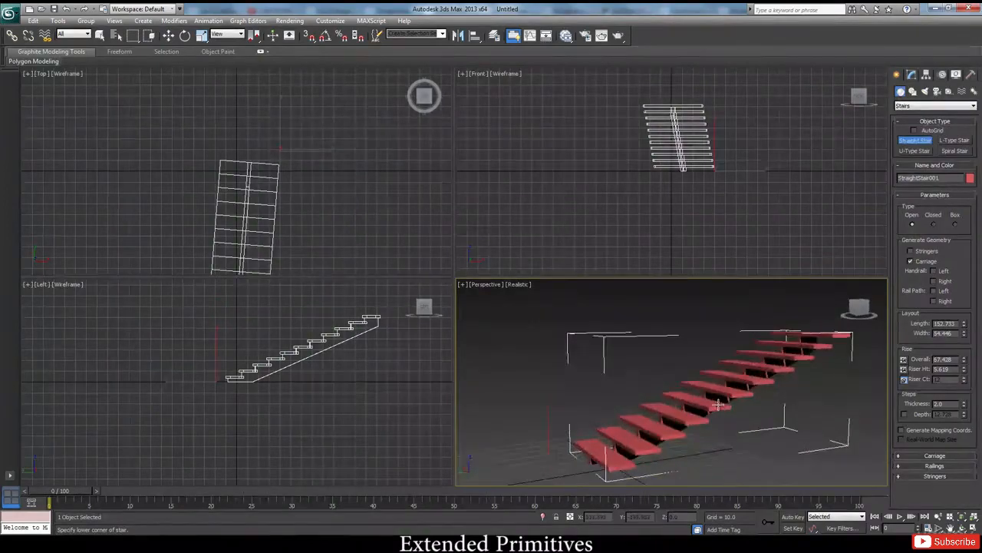
scroll(717, 404, down, 3)
Create an open spiral stair beside the straight stair with radius about 33 and overall rise about 72
click(955, 151)
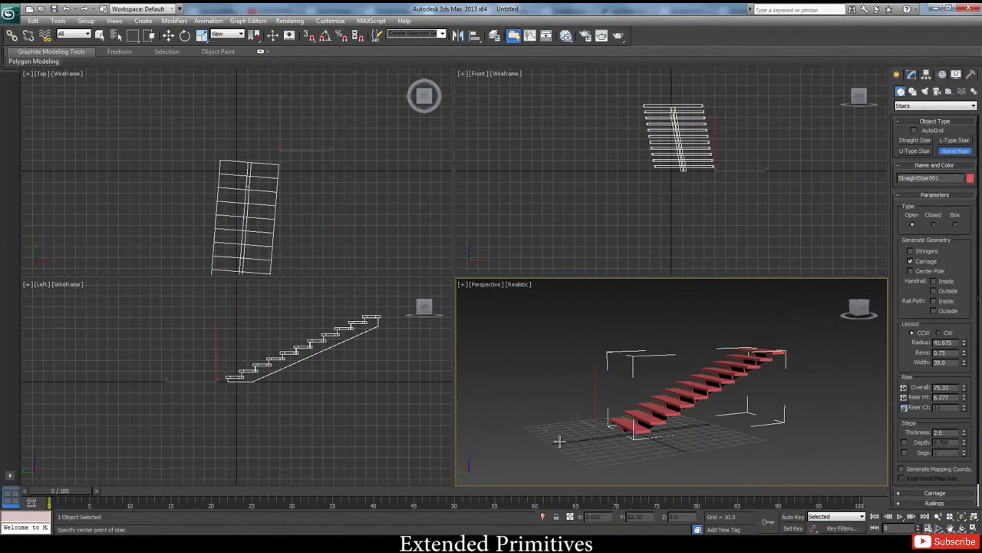
alt+middle_drag(566, 443, 566, 463)
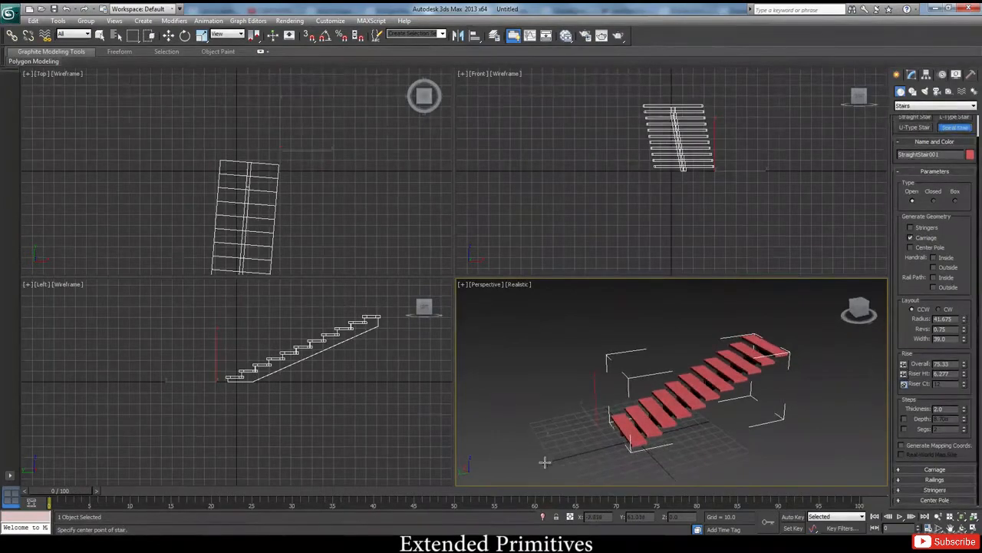
mouse_move(513, 448)
mouse_down()
mouse_move(527, 472)
mouse_move(523, 464)
mouse_up()
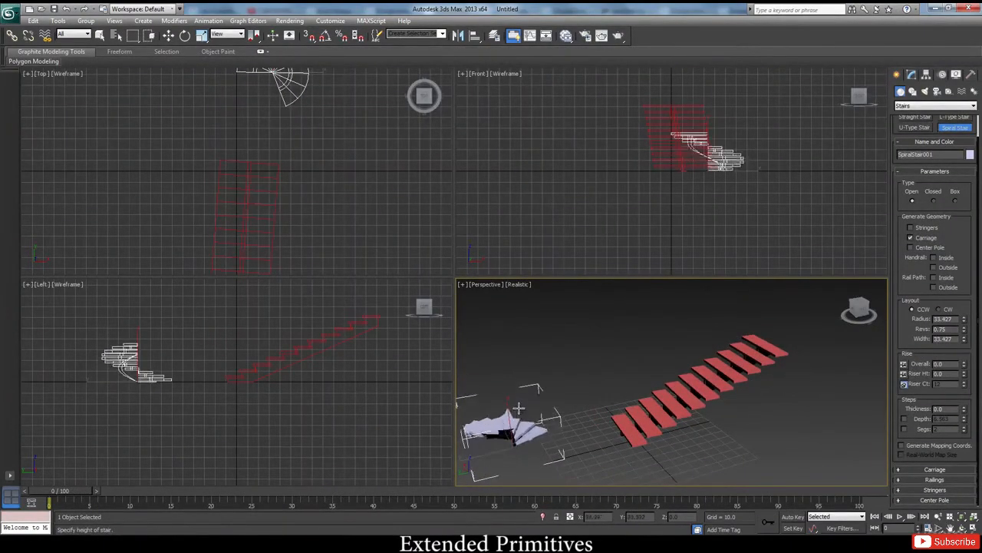
click(518, 371)
alt+middle_drag(518, 370, 699, 458)
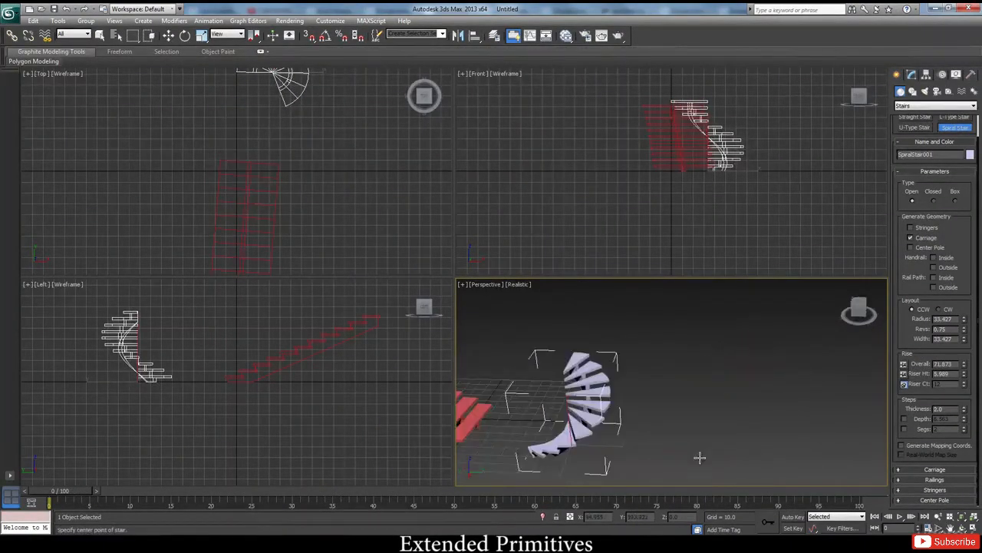
Delete all stairs from the scene and switch the geometry category to Windows
key(ctrl+a)
key(Delete)
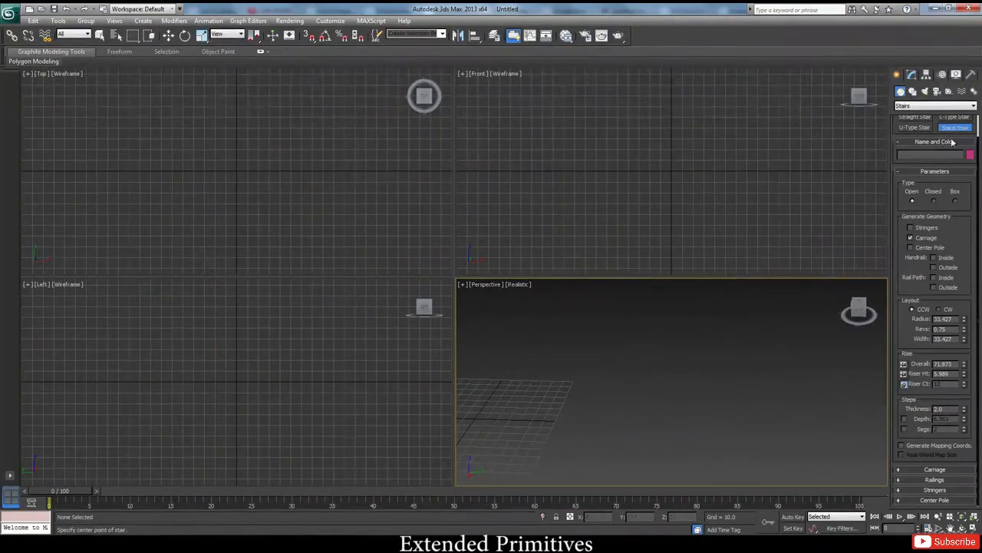
click(936, 105)
click(930, 162)
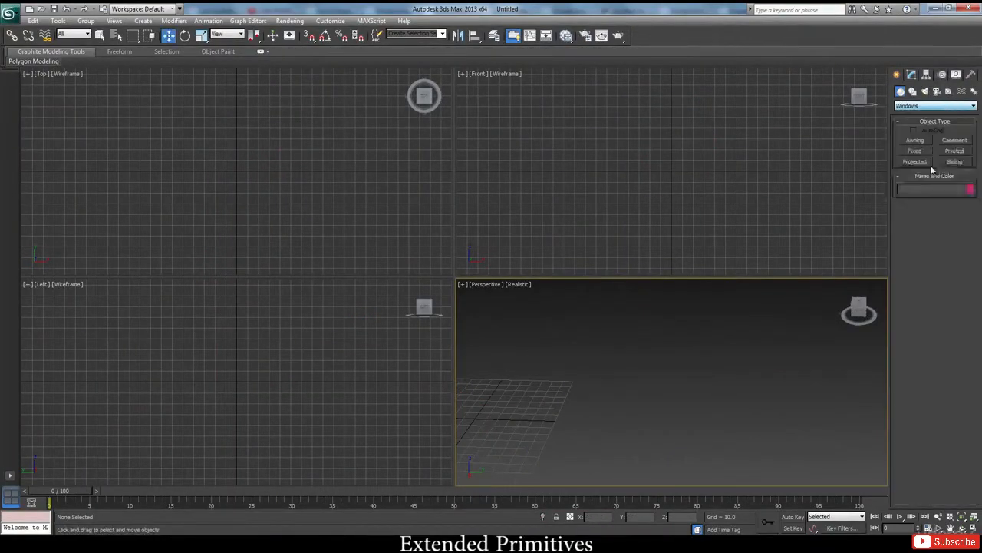
key(z)
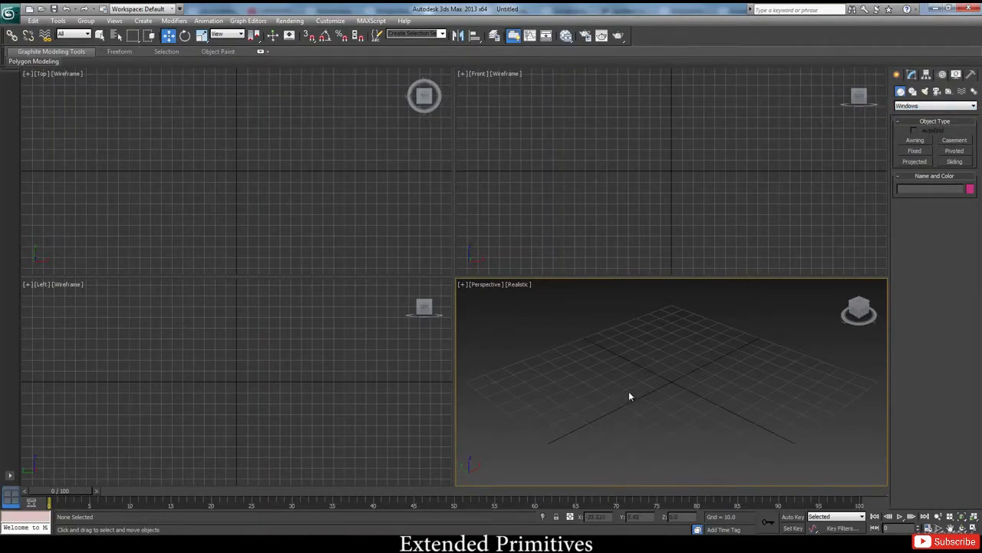
Create a fixed window about 63 wide, 72 deep and 112 high in the perspective view
click(914, 150)
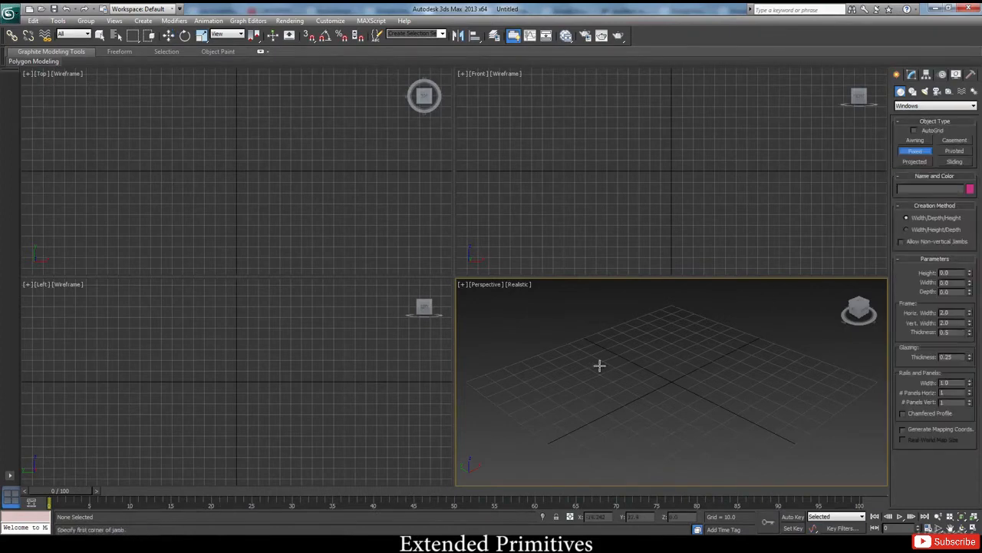
drag(599, 365, 686, 417)
click(765, 347)
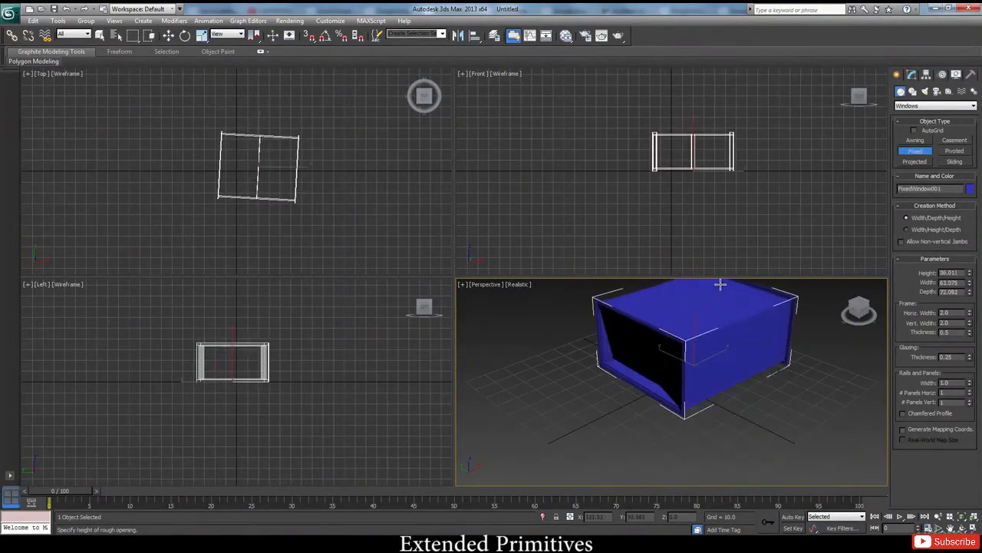
click(658, 137)
scroll(697, 357, down, 5)
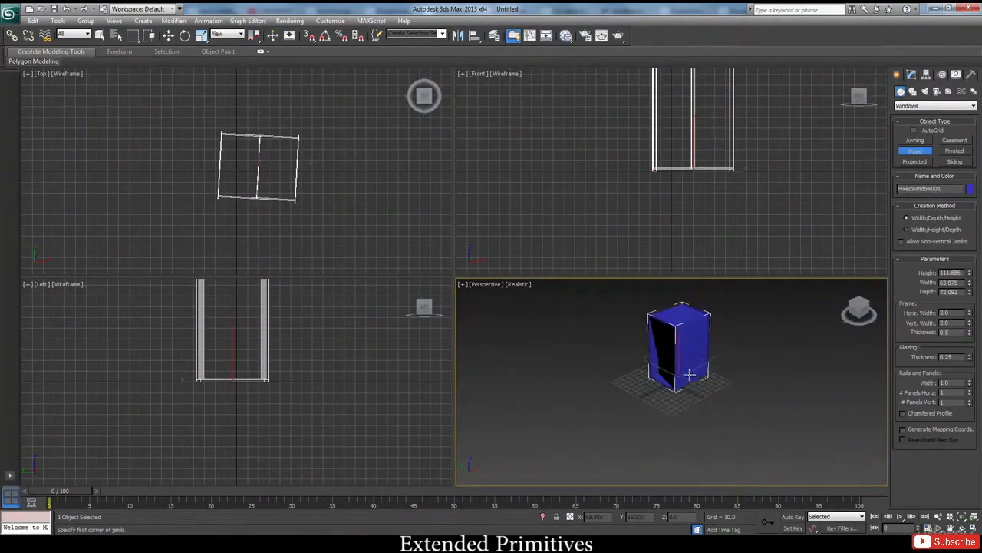
alt+middle_drag(720, 364, 824, 351)
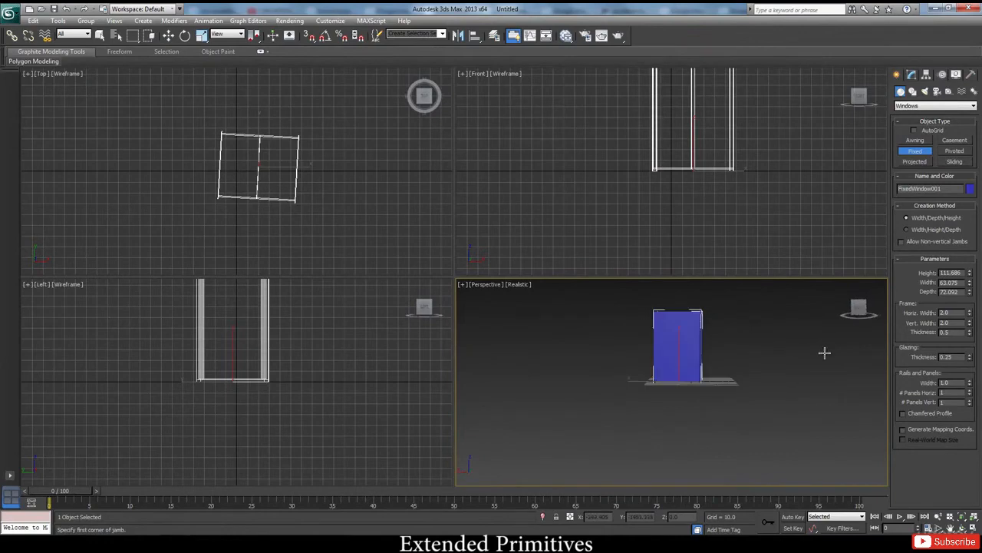
Reduce the fixed window's depth to about 10
click(913, 76)
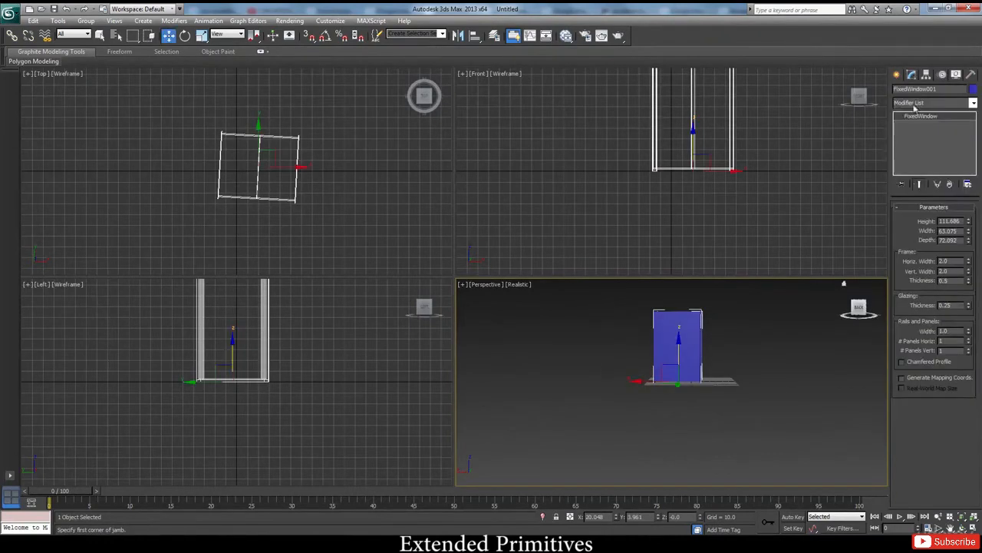
drag(969, 243, 973, 289)
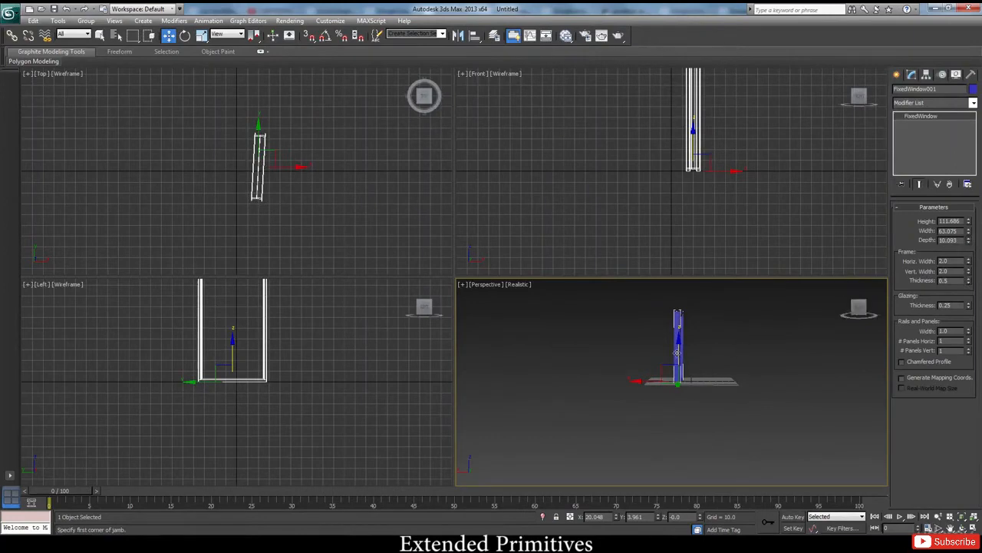
scroll(677, 352, up, 3)
alt+middle_drag(756, 343, 691, 374)
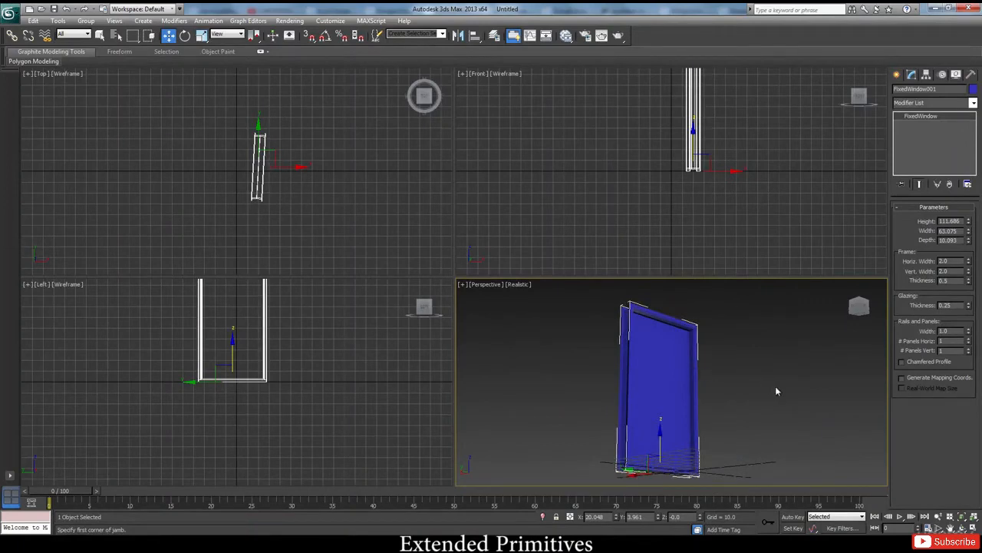
Switch the geometry creation category from Windows to Doors
click(897, 74)
click(934, 108)
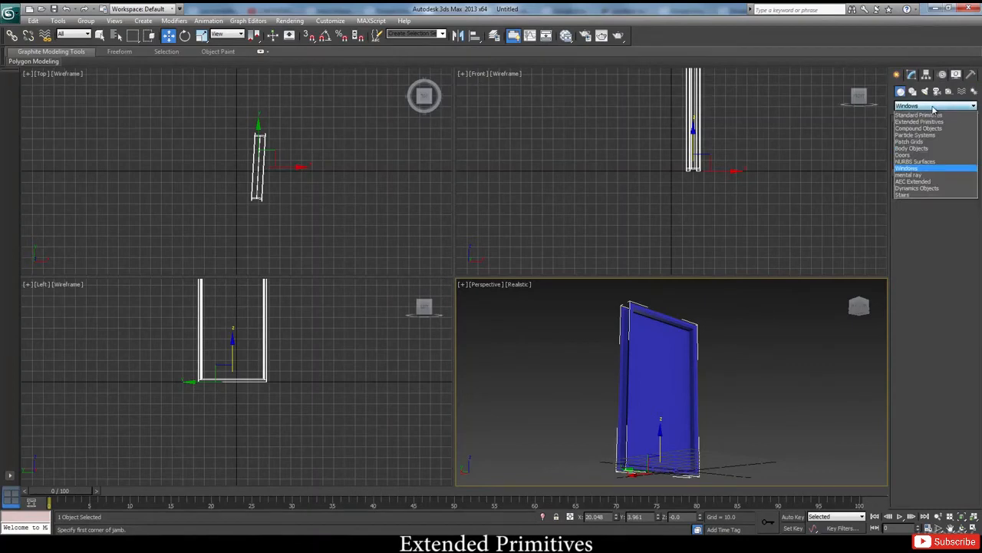
click(936, 243)
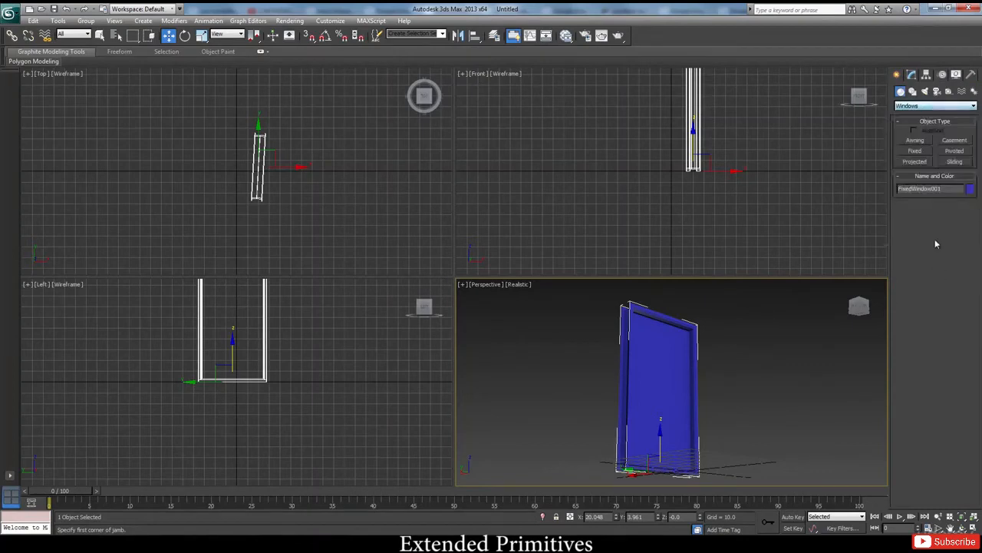
click(931, 107)
click(921, 149)
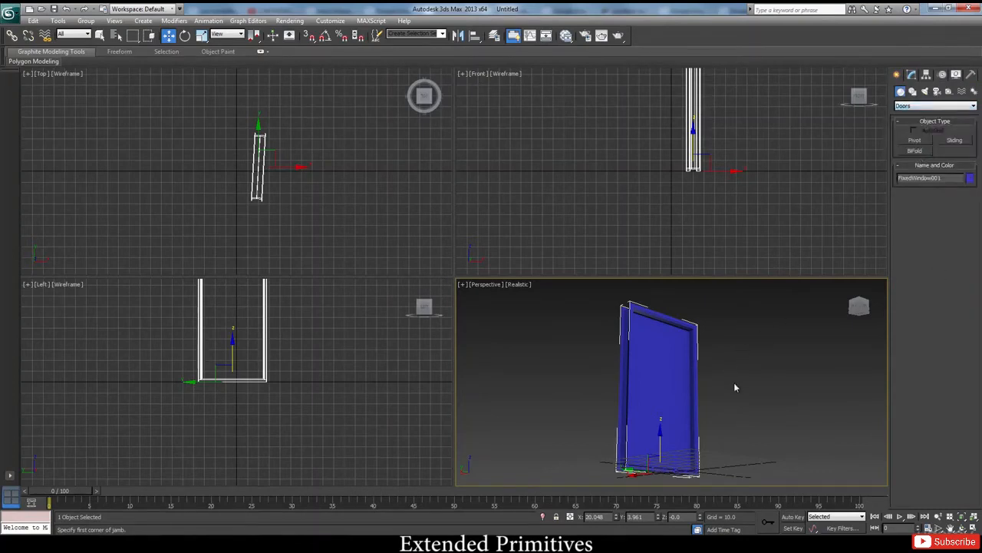
Delete the fixed window from the scene
click(742, 405)
scroll(741, 406, down, 3)
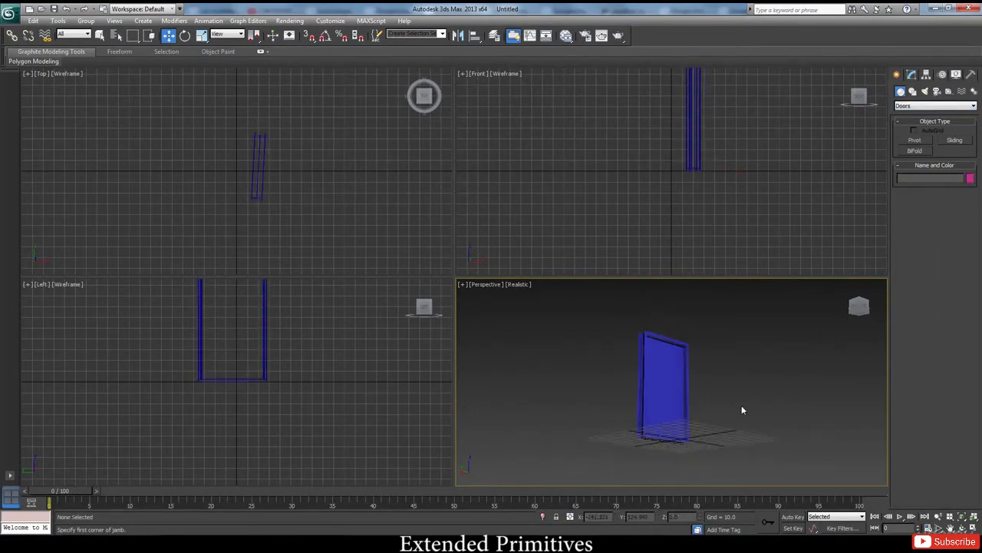
alt+middle_drag(742, 405, 728, 451)
click(683, 386)
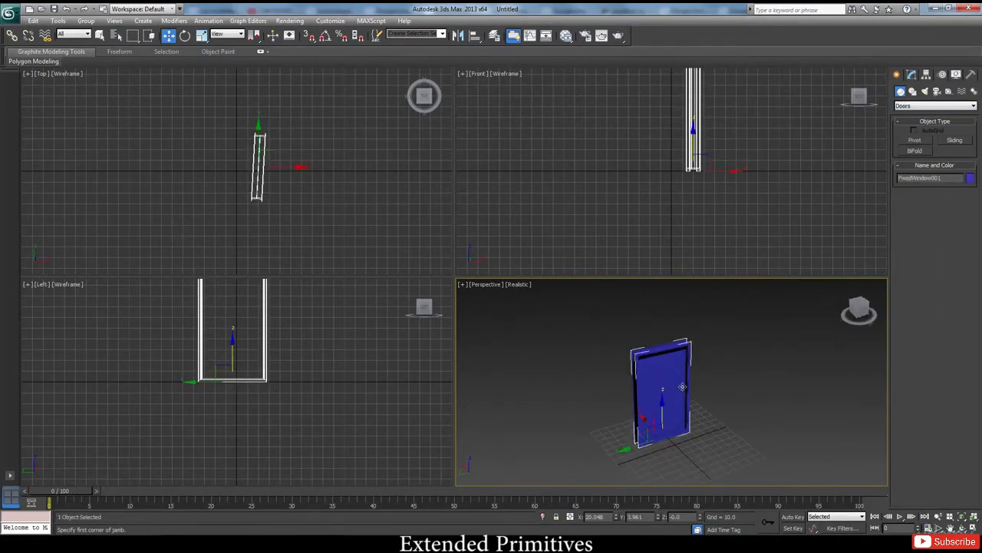
key(Delete)
alt+middle_drag(652, 465, 649, 405)
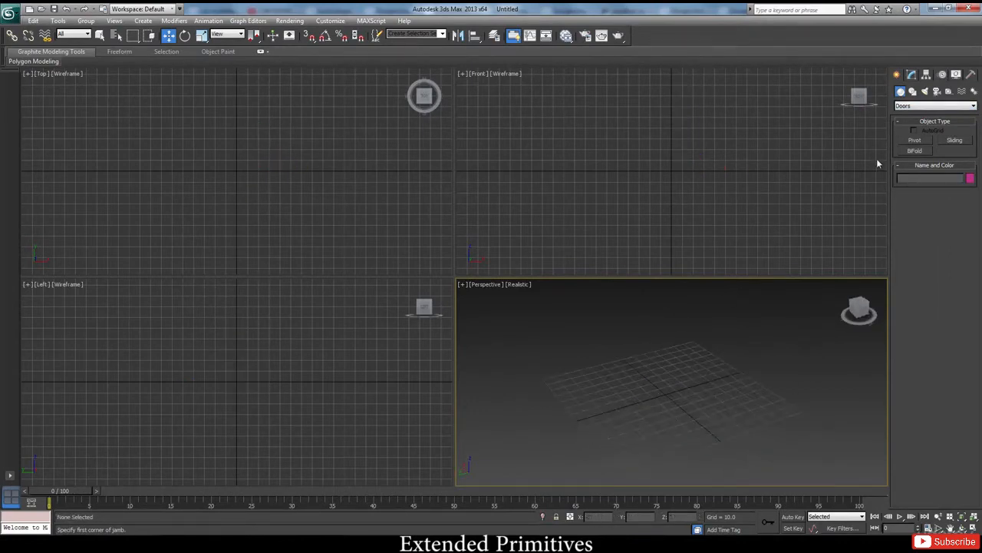
Create a sliding door about 90 wide, 15 deep and 79 high in the perspective view
click(951, 144)
drag(605, 382, 656, 440)
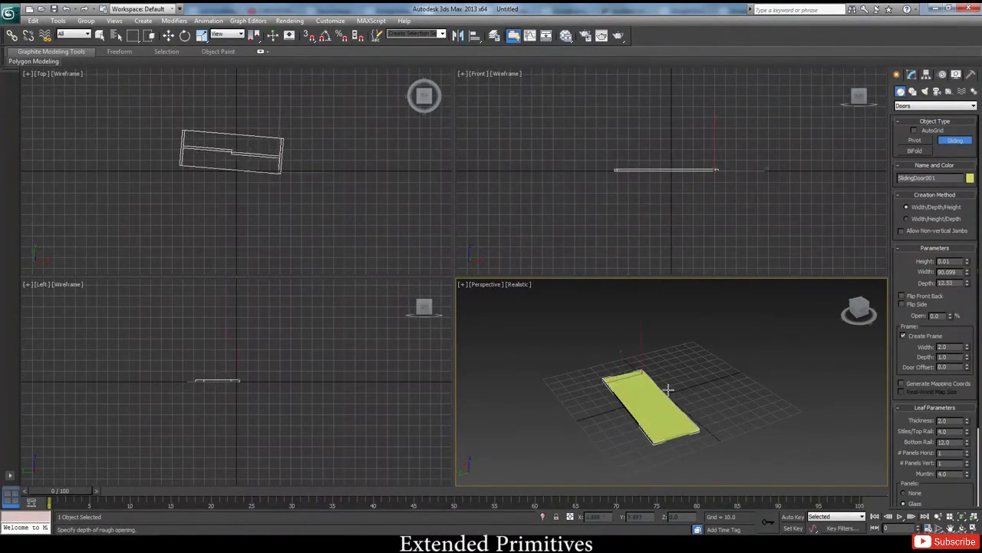
click(664, 425)
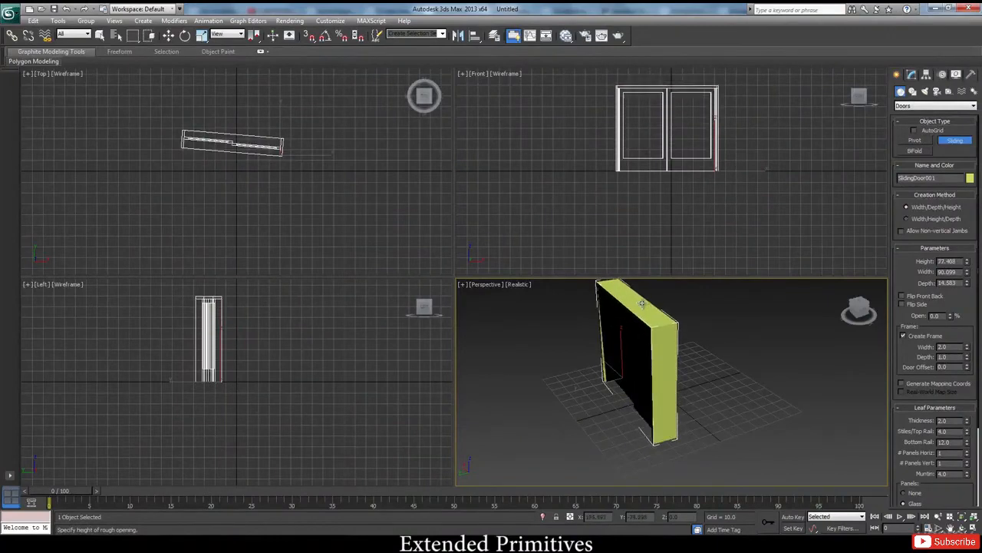
click(694, 407)
alt+middle_drag(694, 407, 735, 401)
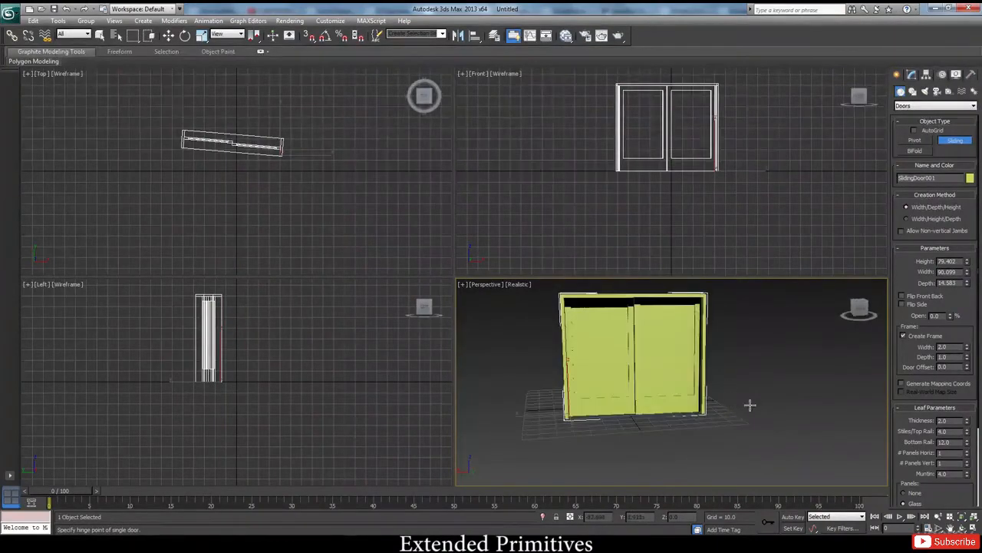
Try the sliding door's Open percentage and enable its Flip Side and Flip Front Back options
click(912, 91)
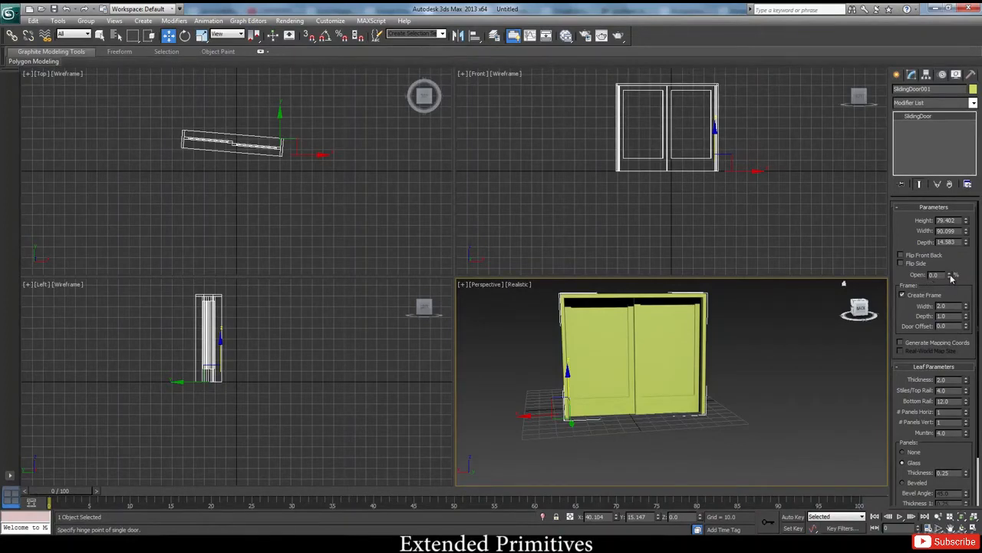
mouse_move(951, 277)
mouse_down()
mouse_move(950, 232)
mouse_move(957, 284)
mouse_move(949, 219)
mouse_move(949, 275)
mouse_up()
click(918, 264)
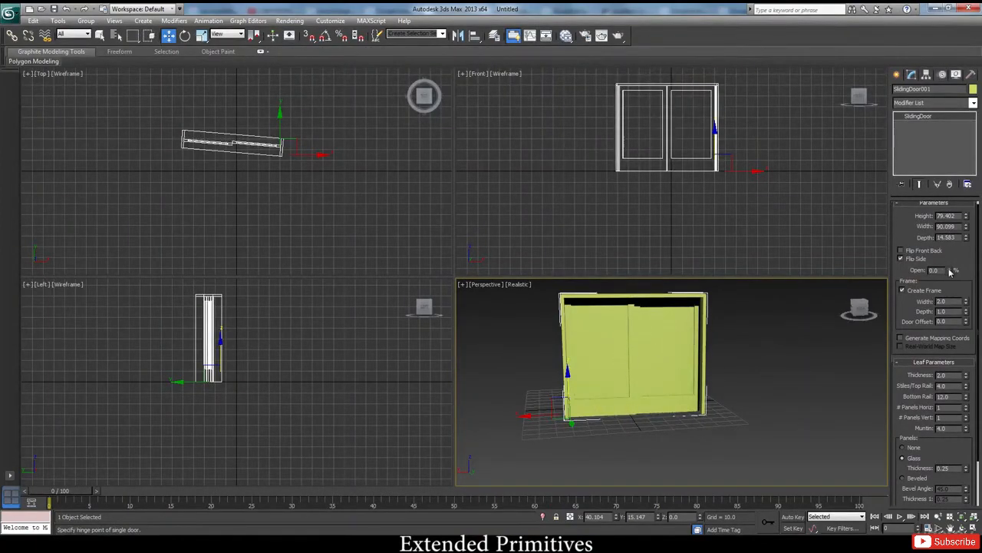
click(902, 251)
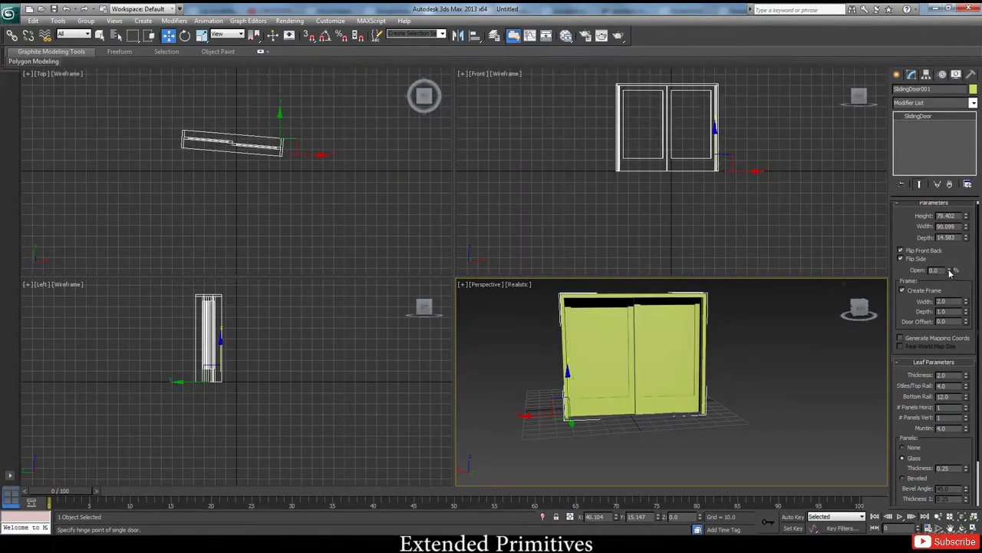
drag(949, 272, 903, 289)
Delete the sliding door and switch the geometry category to Standard Primitives
key(Delete)
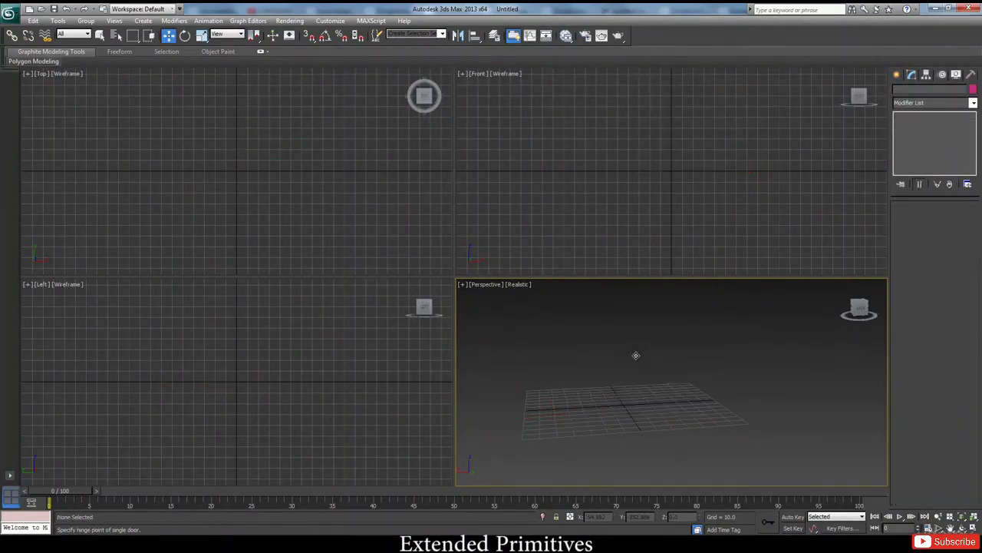
click(897, 74)
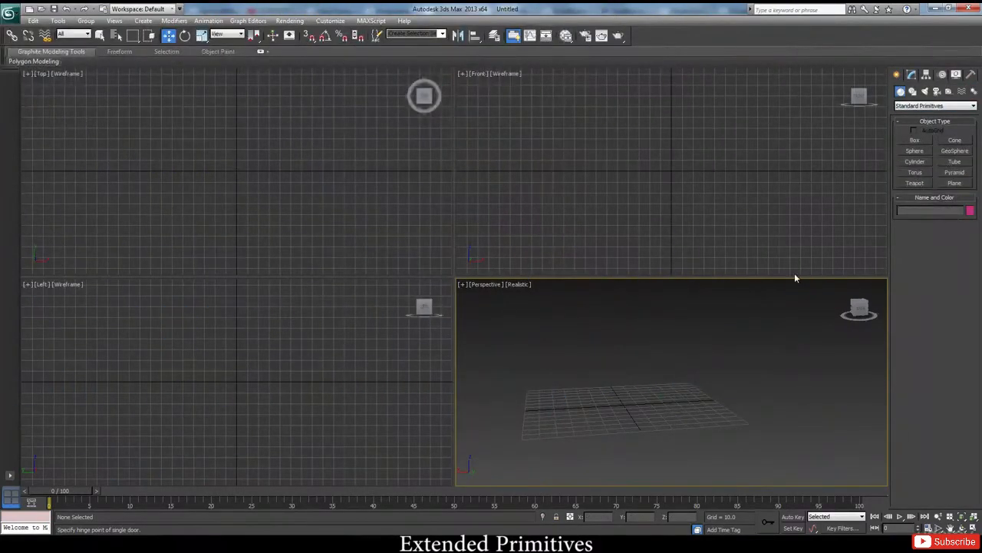
key(z)
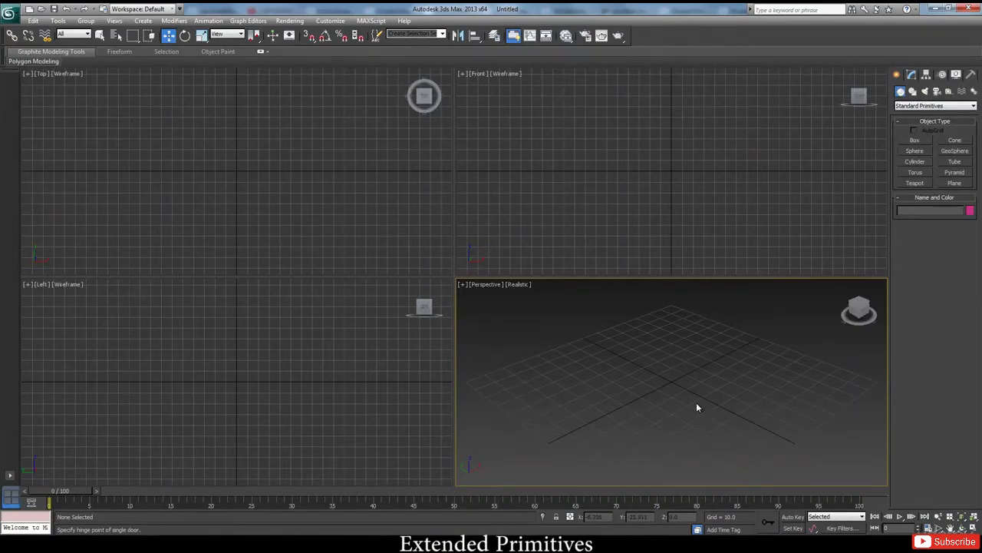
Create a box about 65 long, 79 wide and 23 high in the perspective view
click(924, 142)
drag(588, 376, 772, 377)
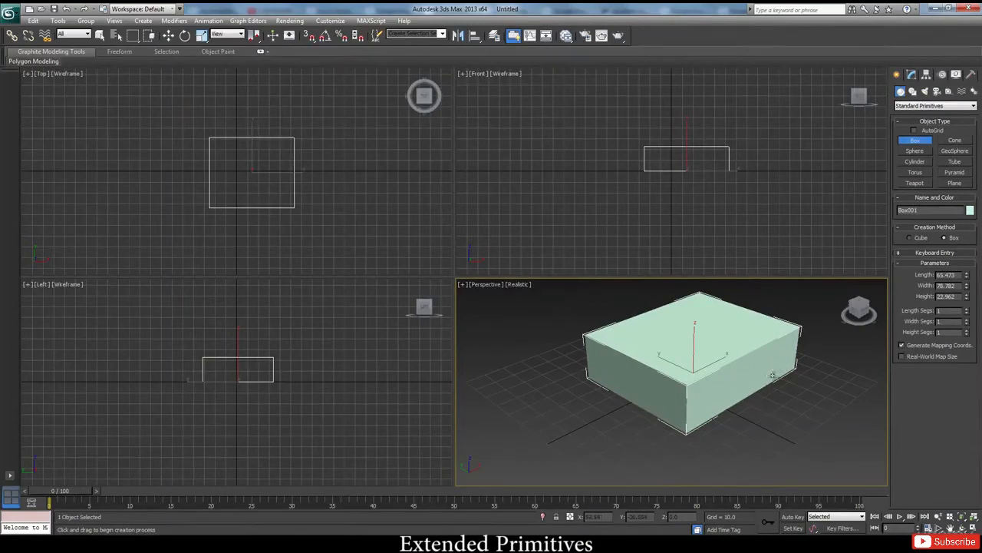
mouse_move(772, 375)
alt+middle_down()
mouse_move(737, 375)
mouse_move(756, 376)
alt+middle_up()
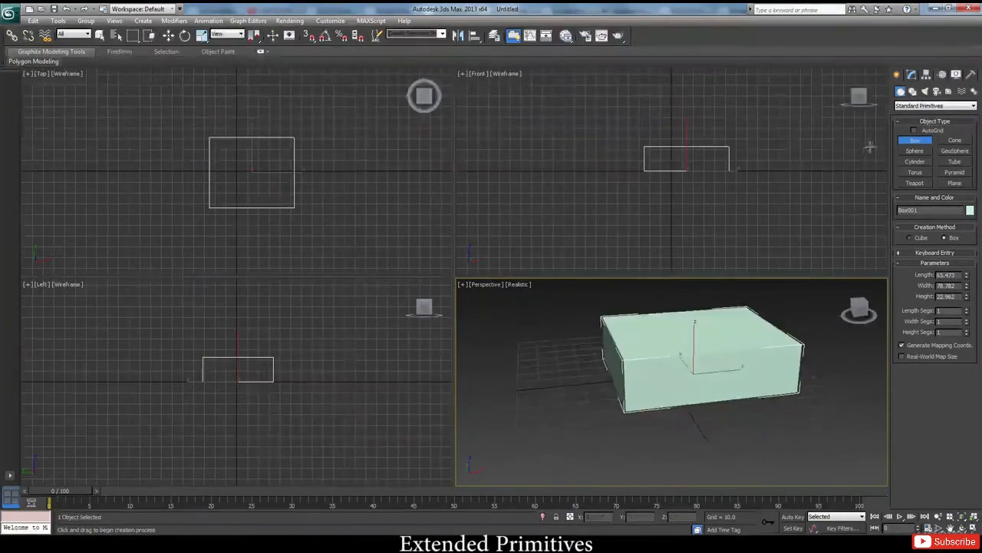
Try to create a teapot on the box's top face without AutoGrid
click(915, 184)
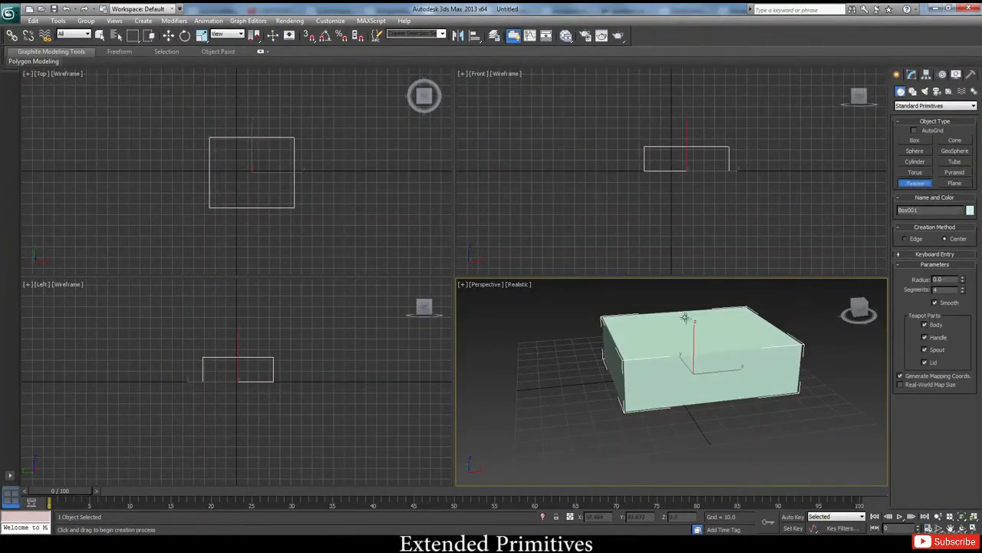
drag(684, 317, 703, 322)
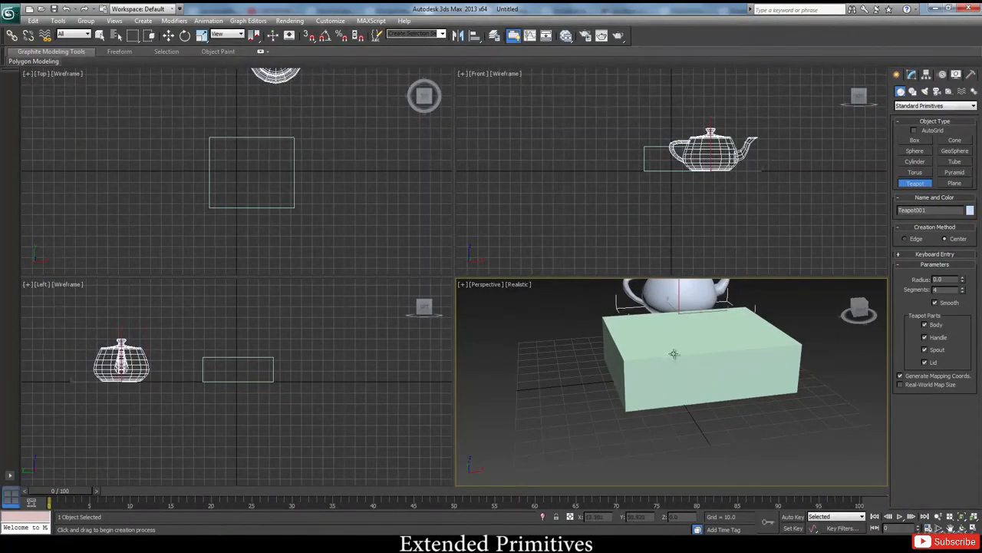
alt+middle_drag(676, 353, 759, 334)
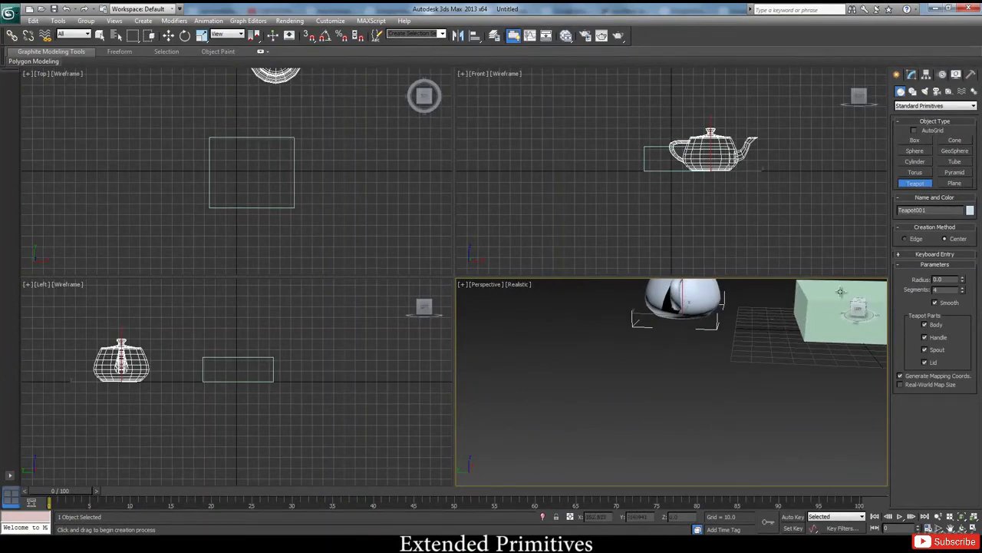
scroll(686, 311, down, 2)
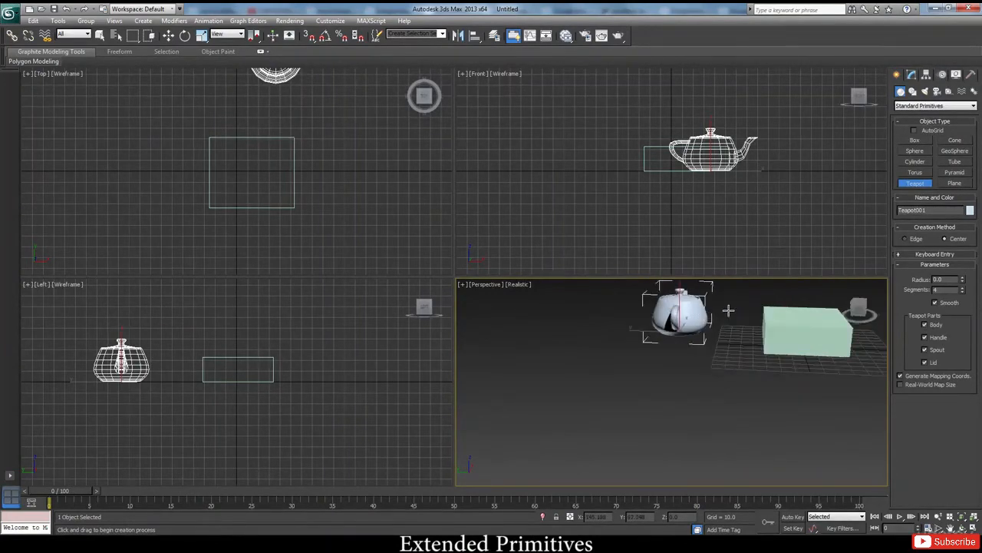
Select the teapot and scale it down uniformly to about half its size
click(688, 309)
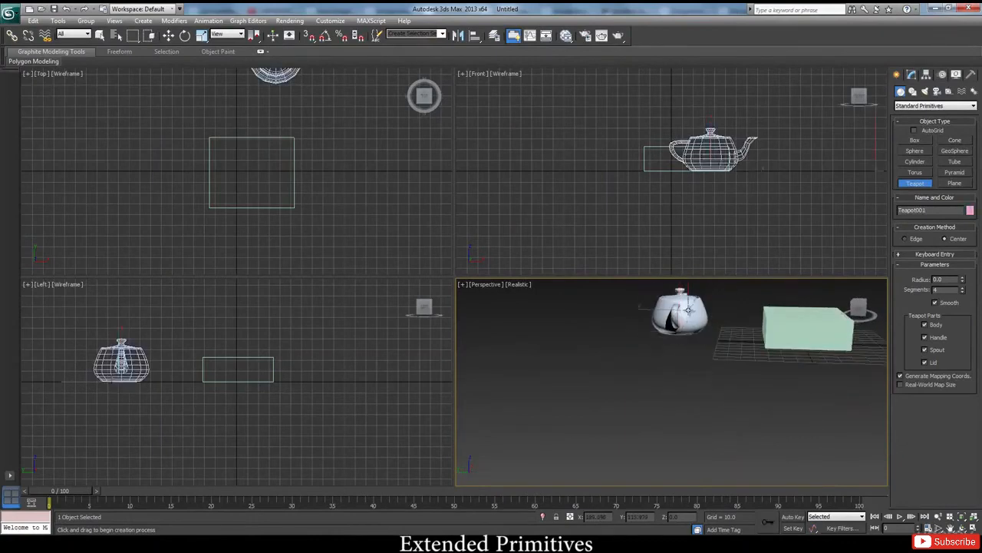
right_click(688, 309)
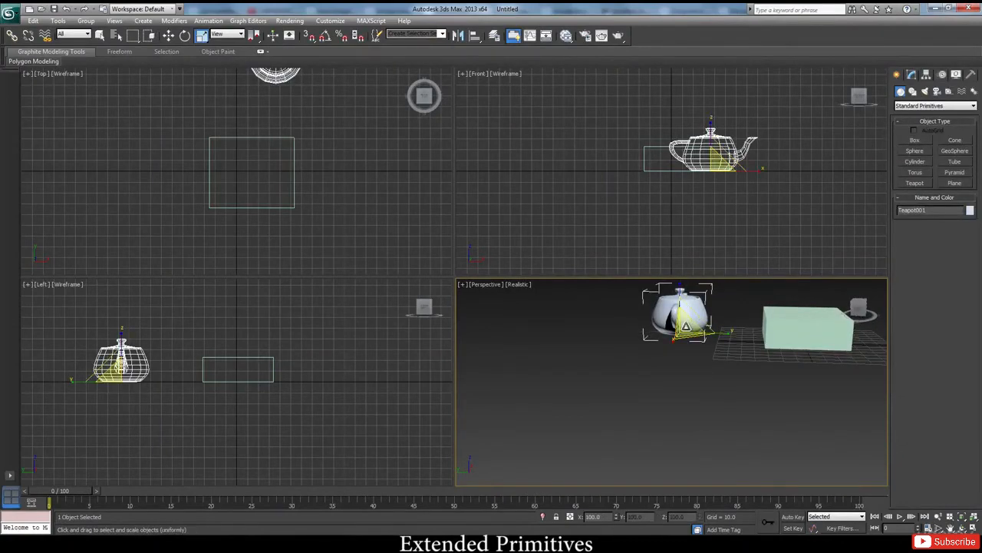
drag(685, 327, 650, 370)
Move the teapot along the ground to the box and raise it about 22 onto the box's top face
key(w)
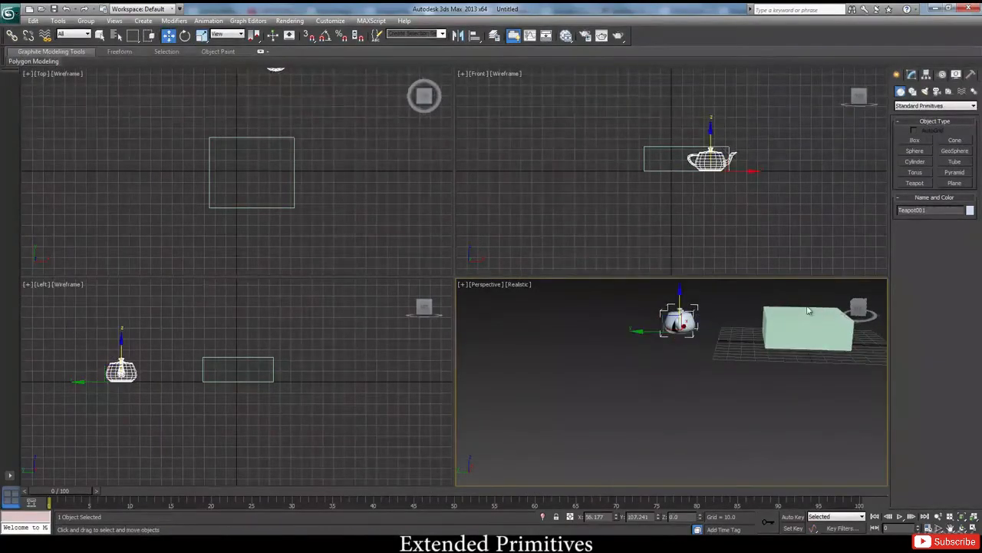
drag(683, 324, 786, 326)
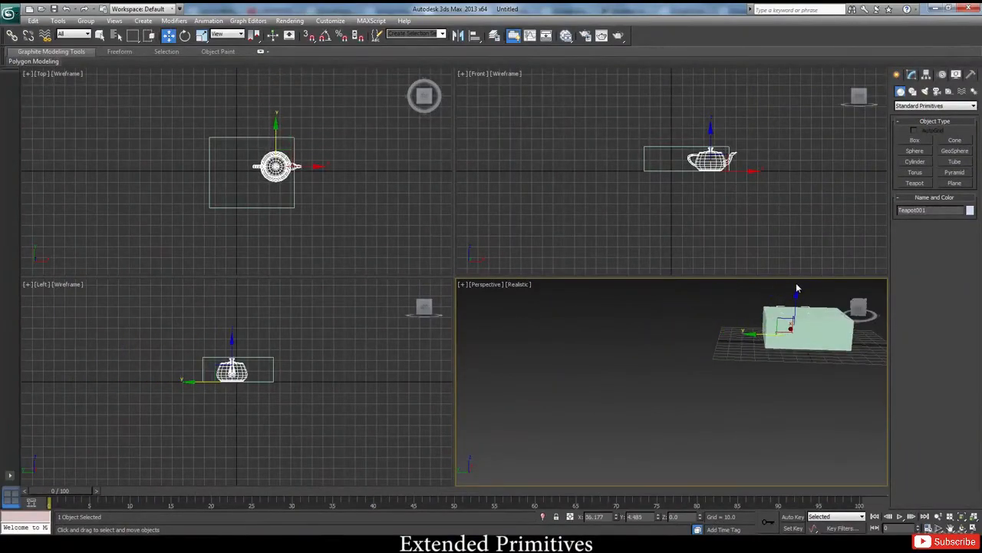
middle_drag(789, 296, 720, 346)
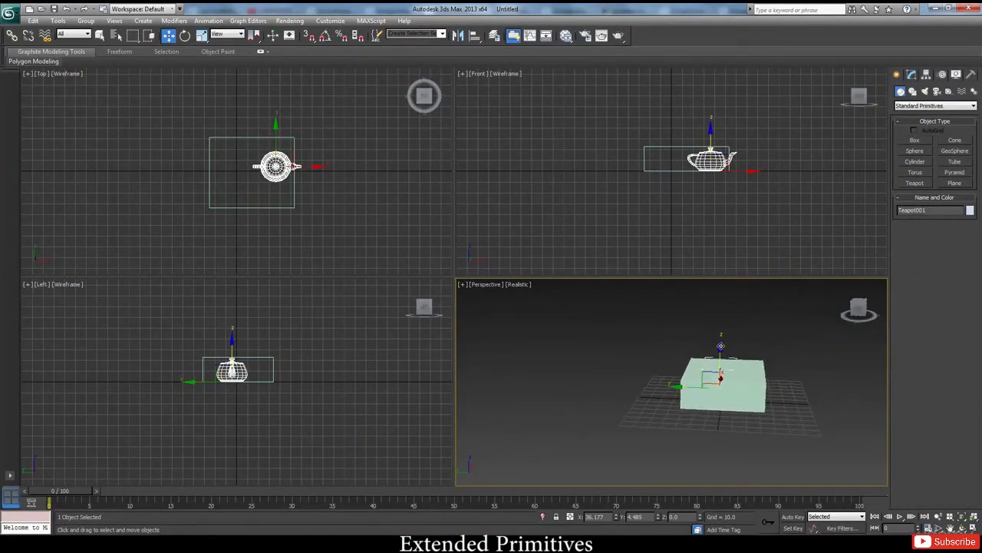
drag(720, 347, 719, 320)
alt+middle_drag(718, 319, 688, 394)
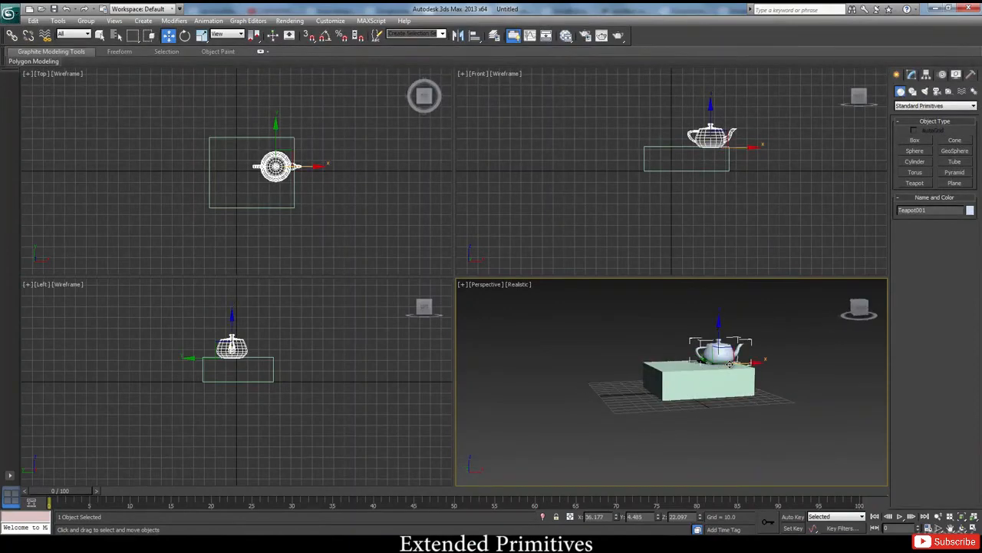
alt+middle_drag(781, 337, 772, 346)
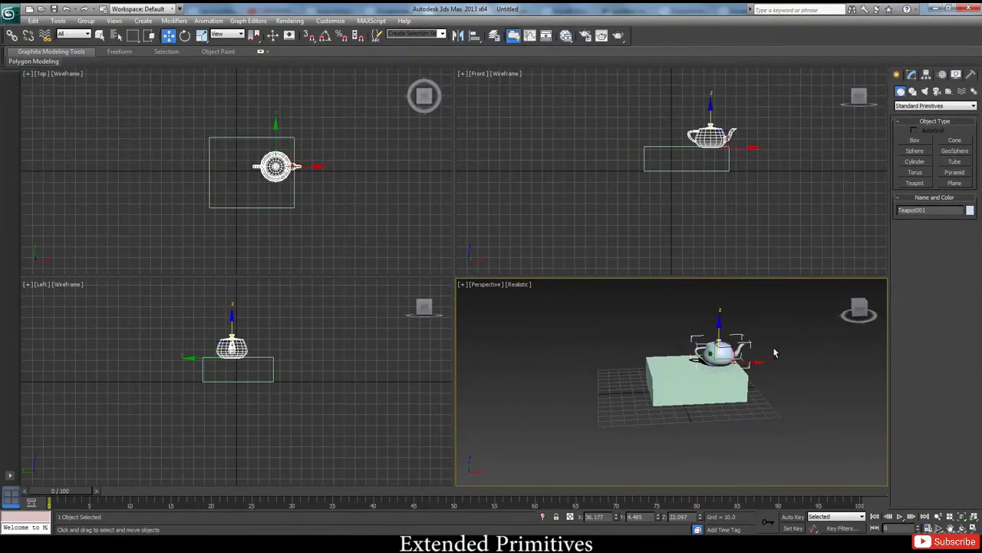
Delete the teapot and create a new one with radius about 12 directly on the box's top face using AutoGrid
key(Delete)
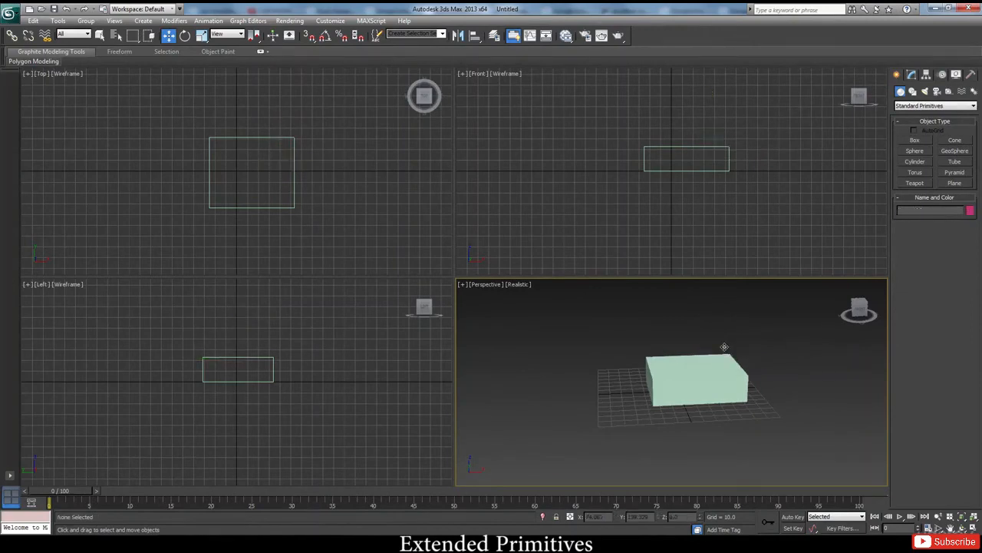
click(913, 184)
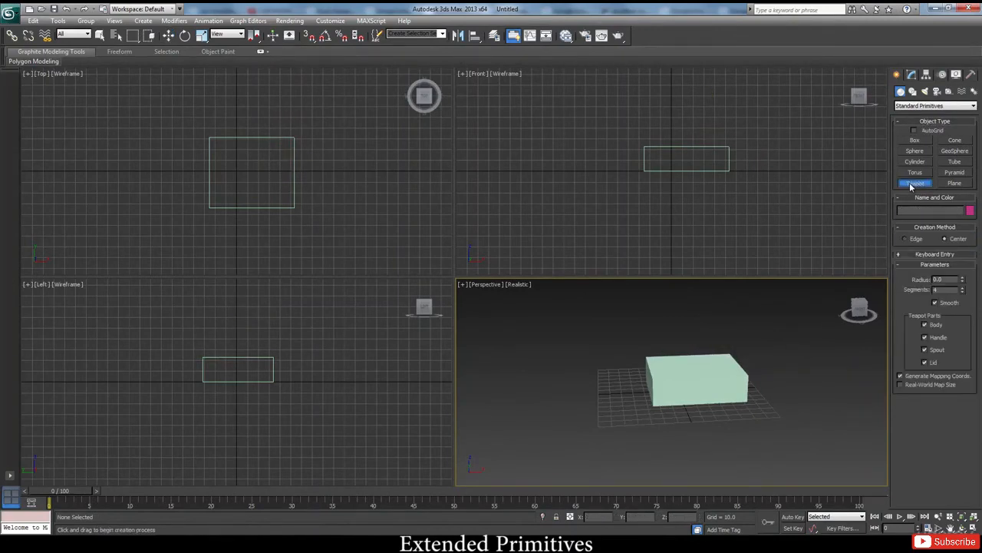
click(915, 130)
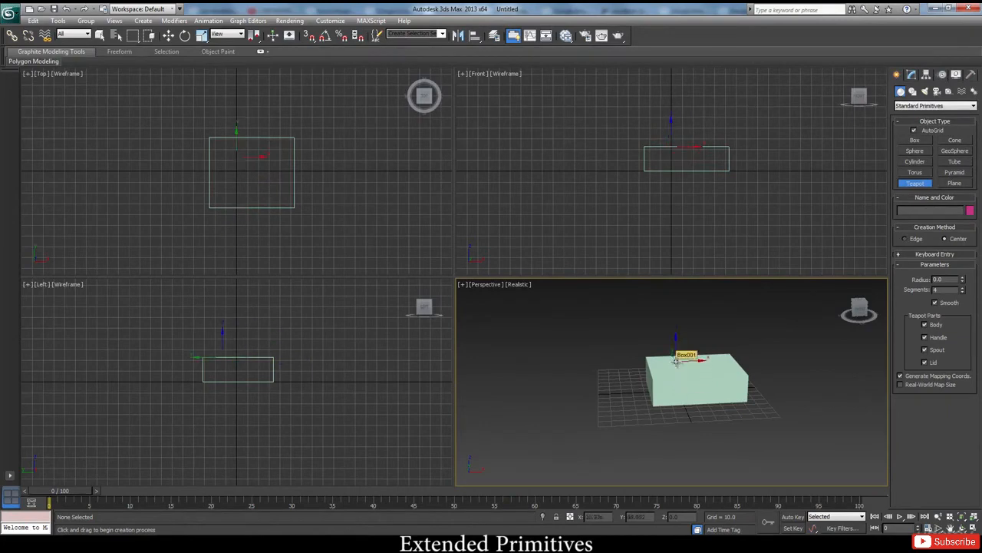
drag(676, 361, 681, 367)
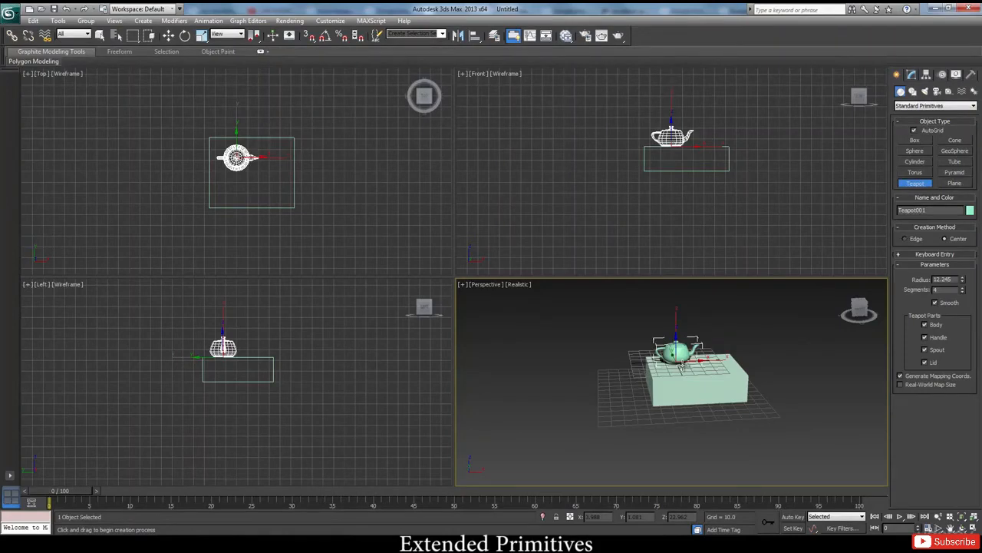
Create a teapot with radius about 9.7 on the box's top face using AutoGrid and examine how it sits there
drag(680, 368, 683, 370)
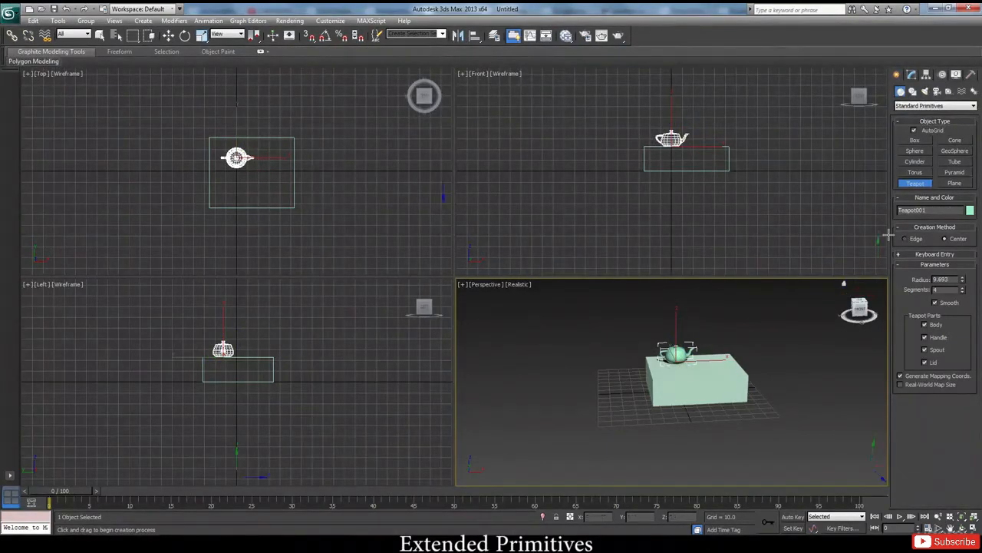
click(169, 35)
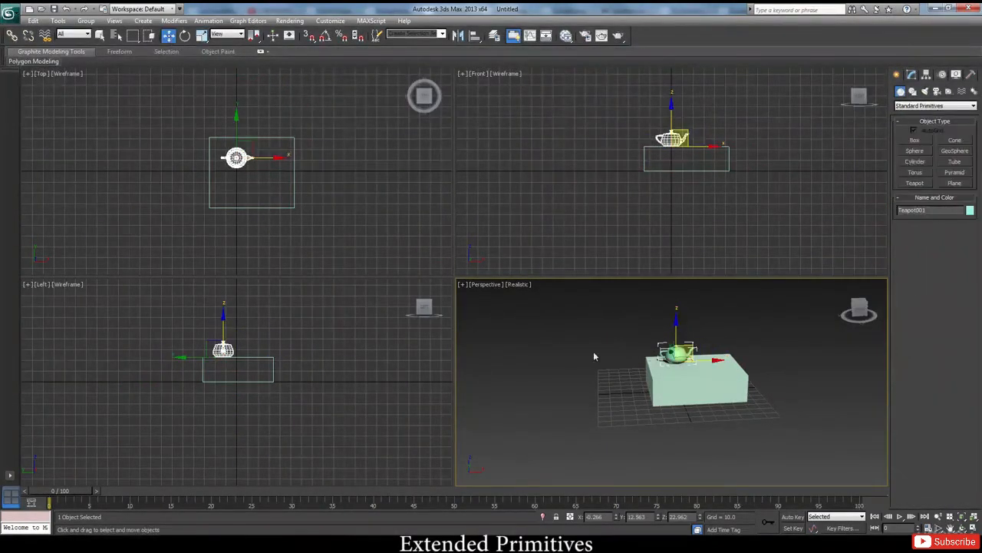
scroll(621, 369, up, 5)
alt+middle_drag(733, 343, 698, 368)
scroll(721, 337, down, 3)
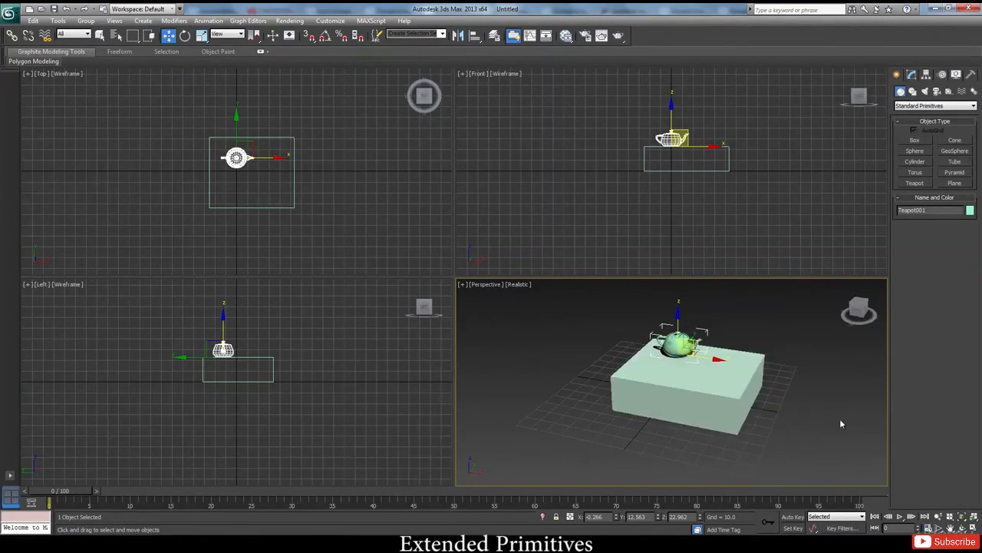
Delete the teapot and the box together to empty the scene
key(ctrl+a)
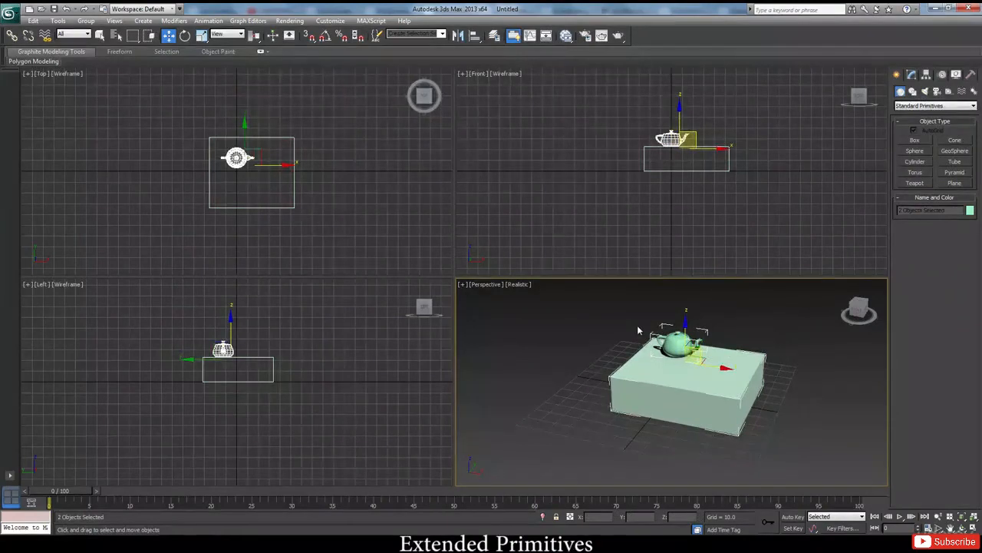
key(Delete)
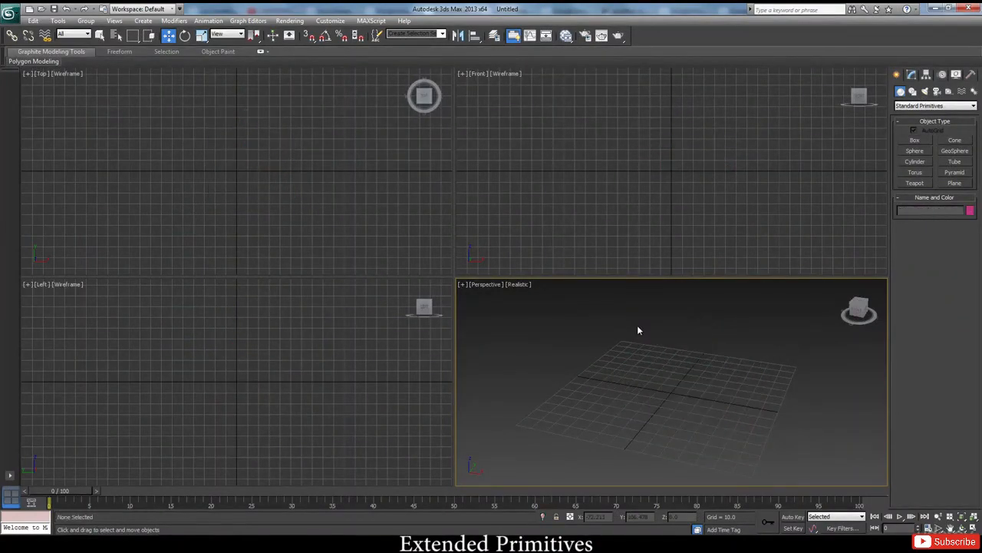
key(z)
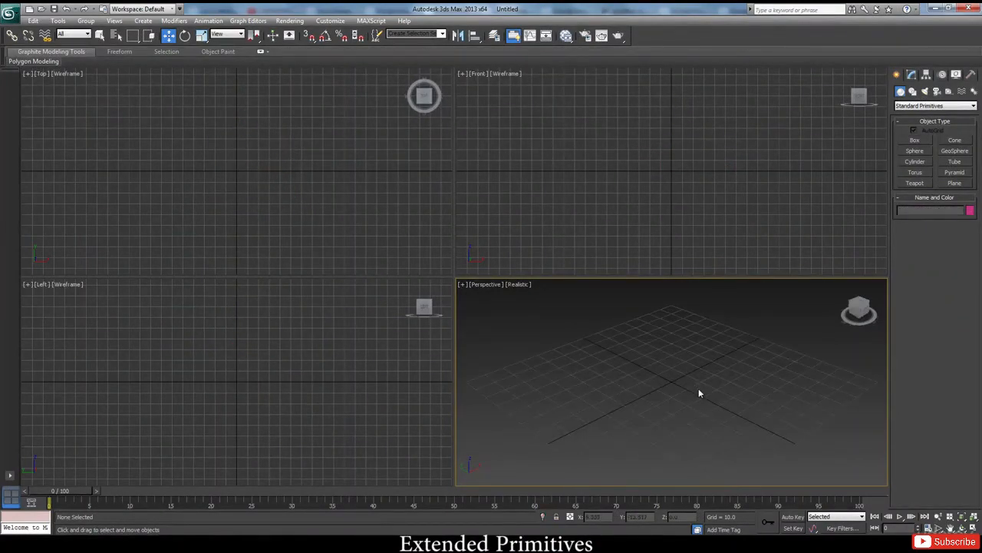